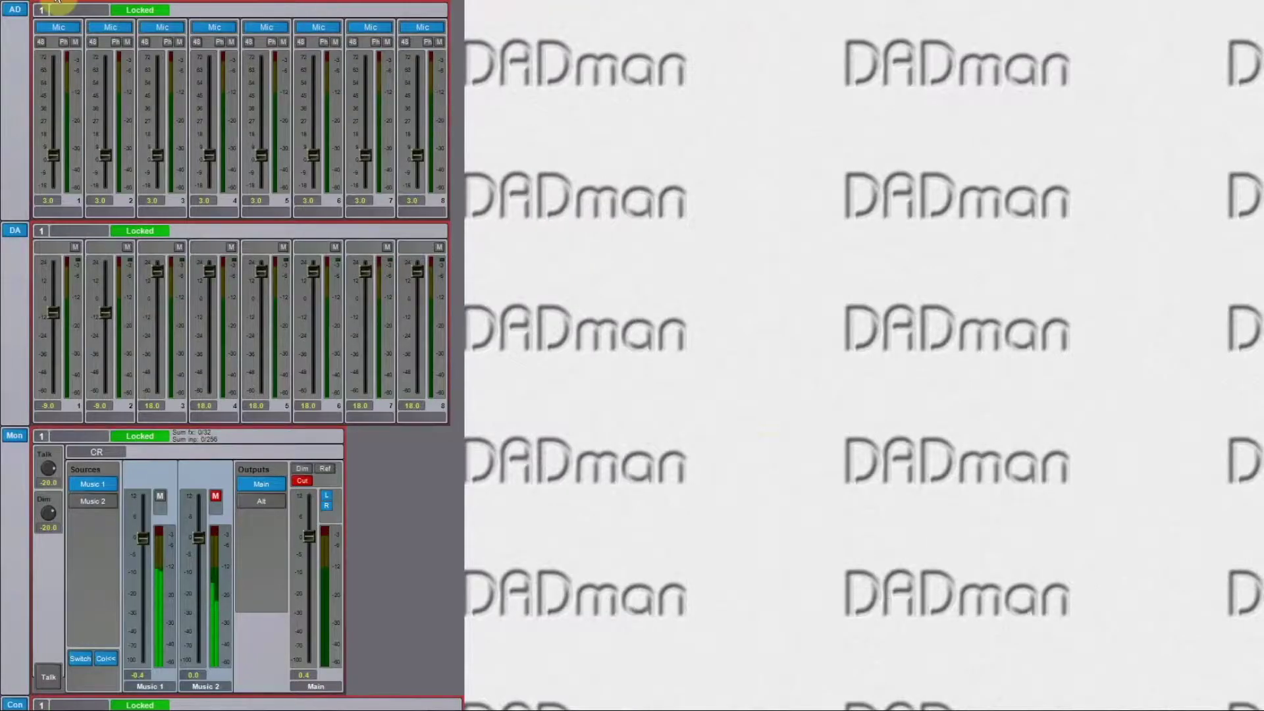
Open the monitor profile configuration and expand the CR group's sources and outputs
click(47, 4)
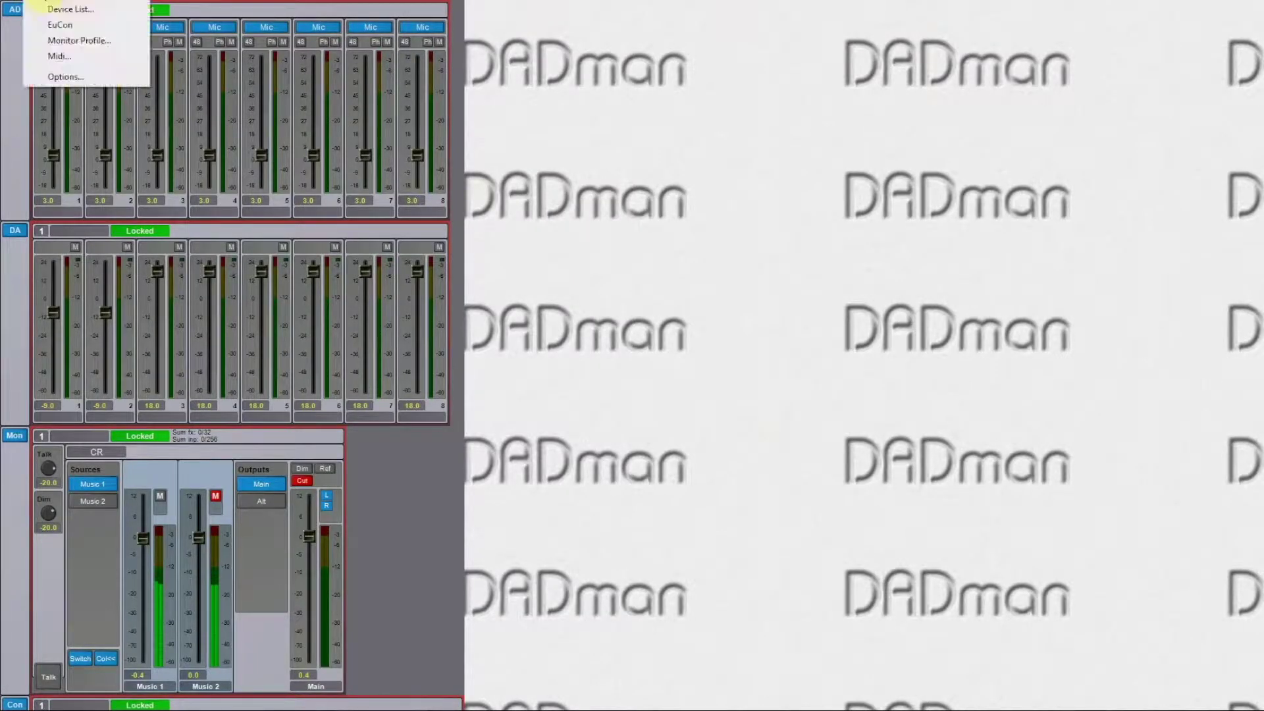
click(53, 42)
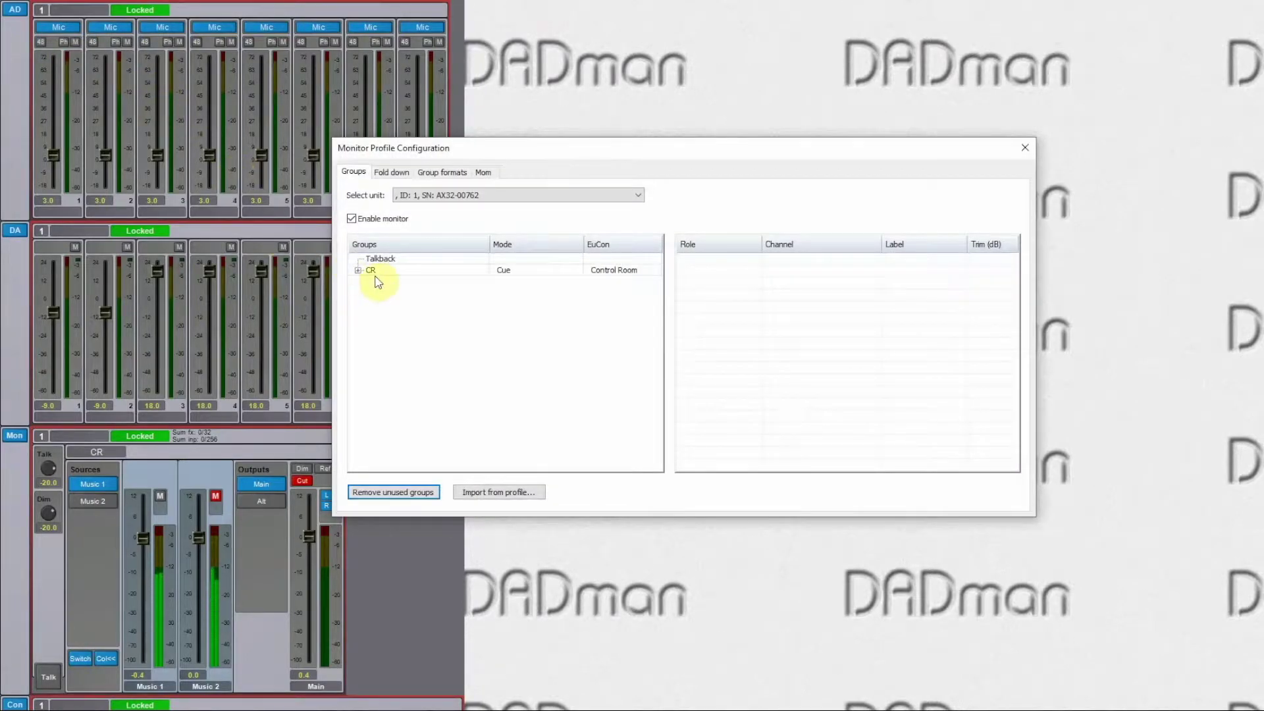
click(358, 270)
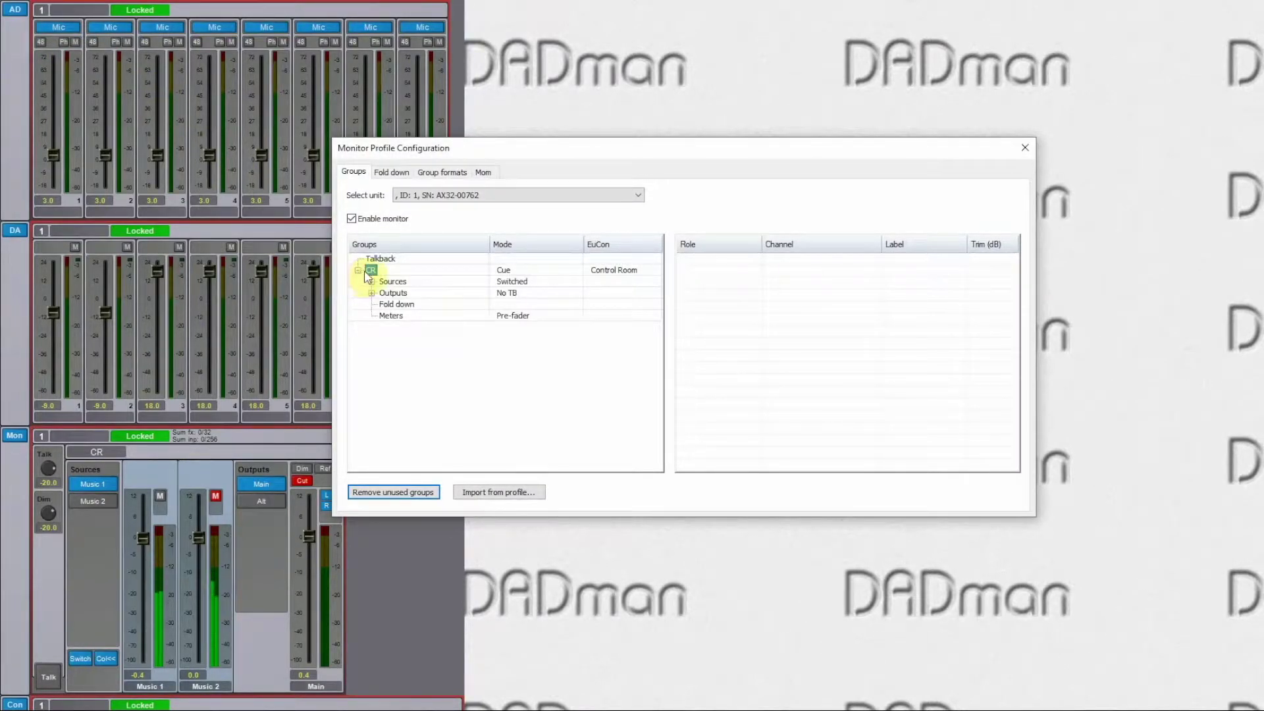
click(371, 282)
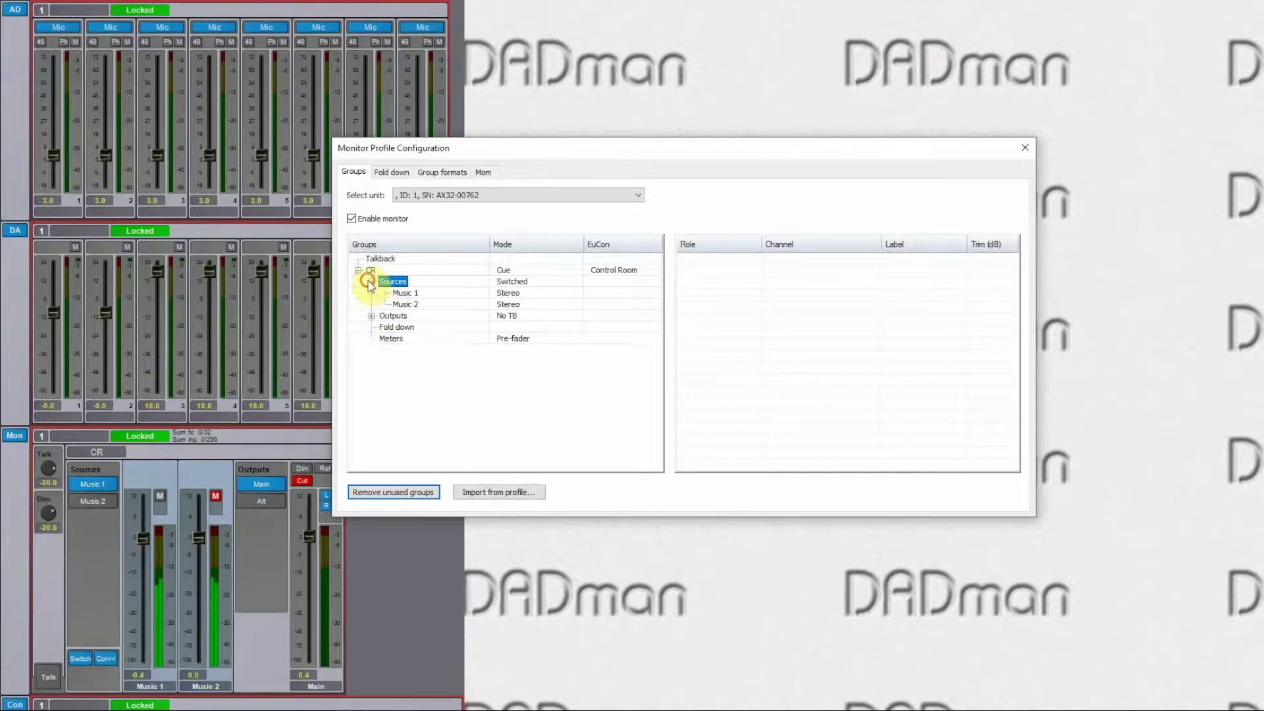
click(372, 316)
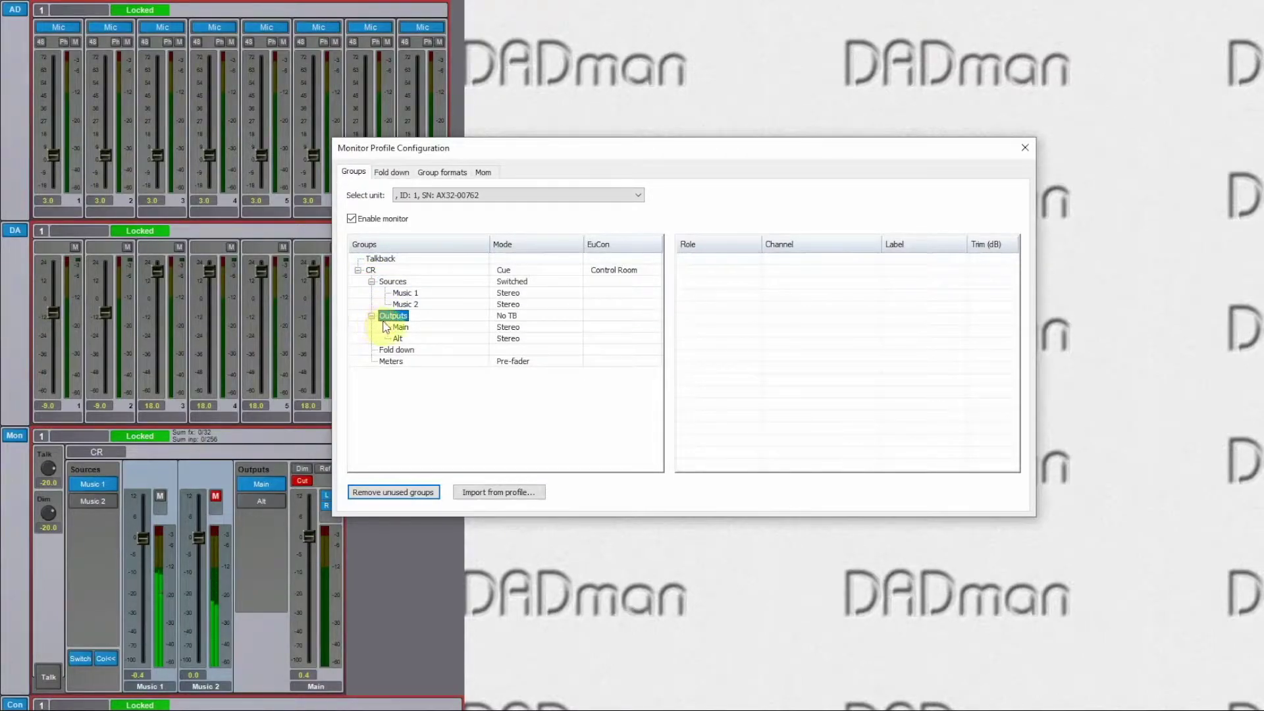
Add a new monitor to the groups list and rename it Cue 1
right_click(371, 390)
click(415, 397)
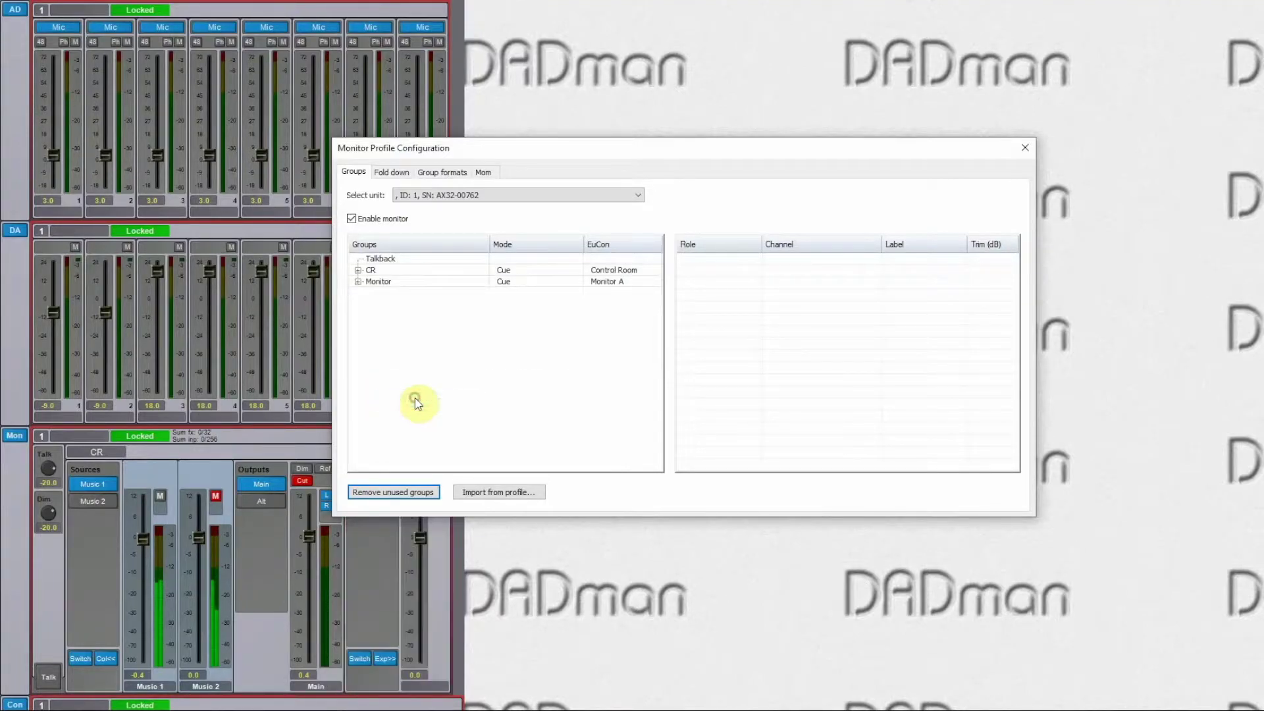
right_click(375, 283)
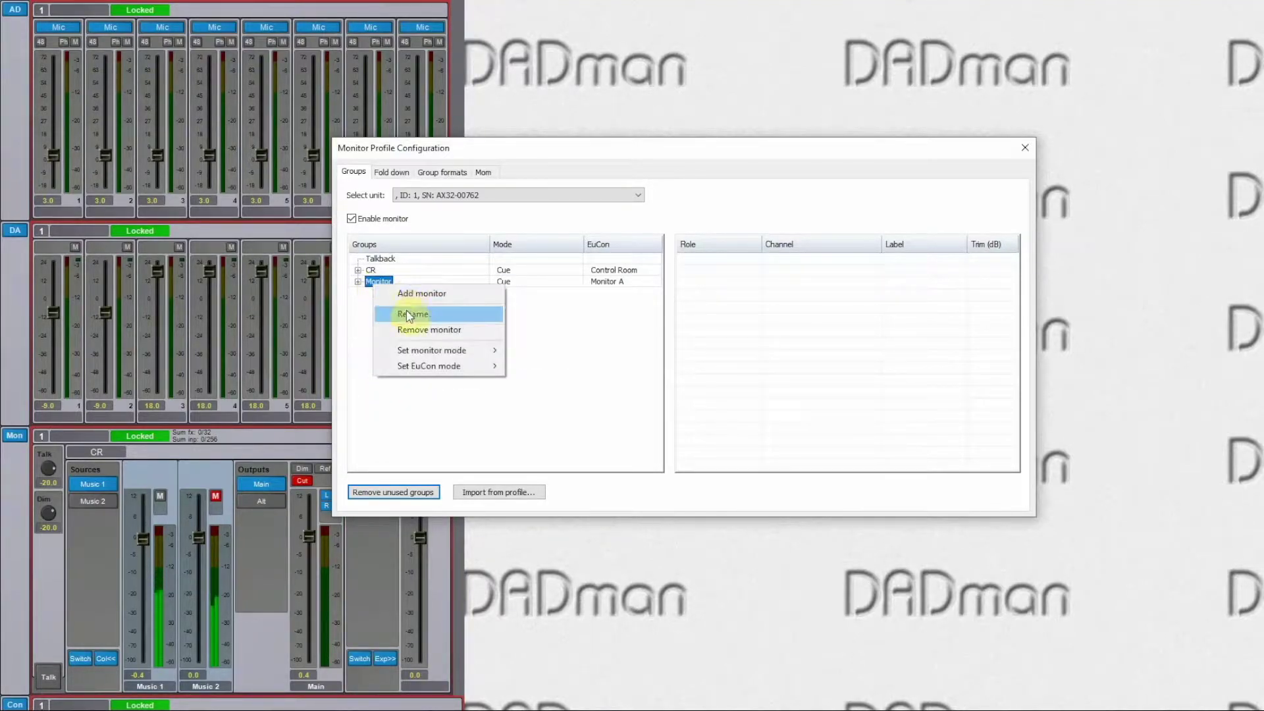
click(409, 314)
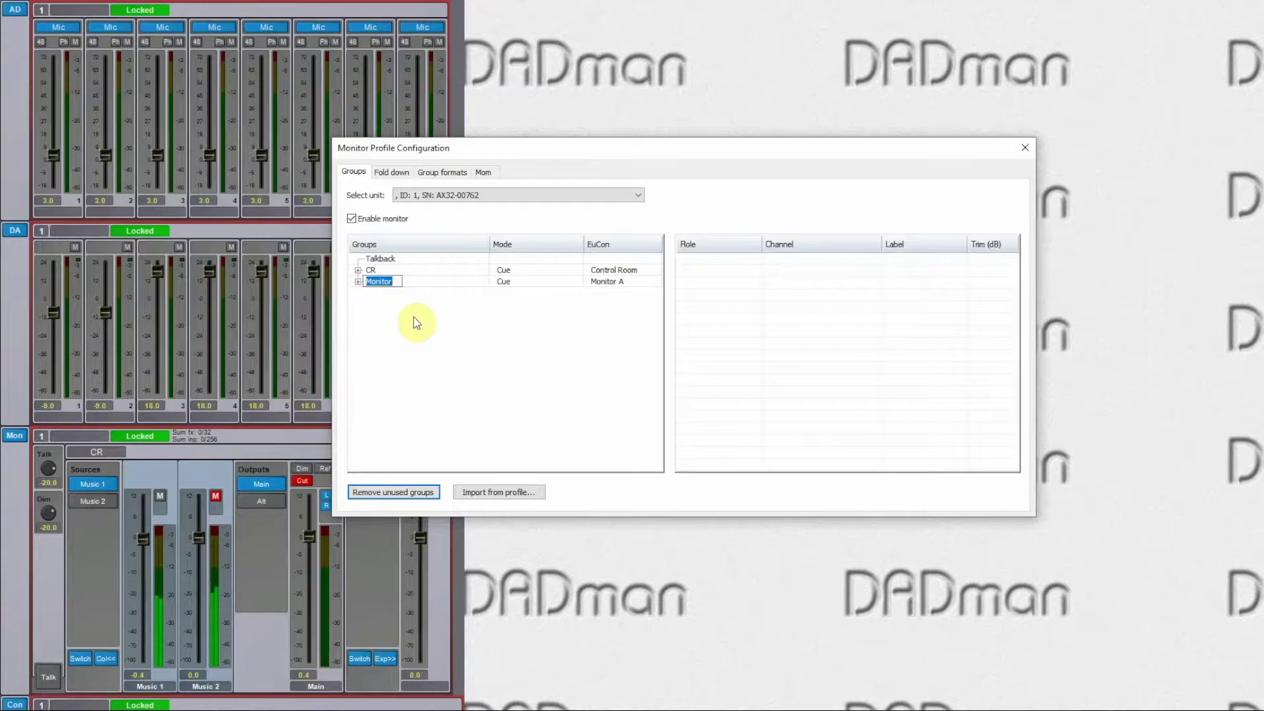
text(Cue 1)
key(Return)
Add a new output set under the Cue 1 monitor's outputs and name it Cue 1
click(358, 281)
right_click(390, 305)
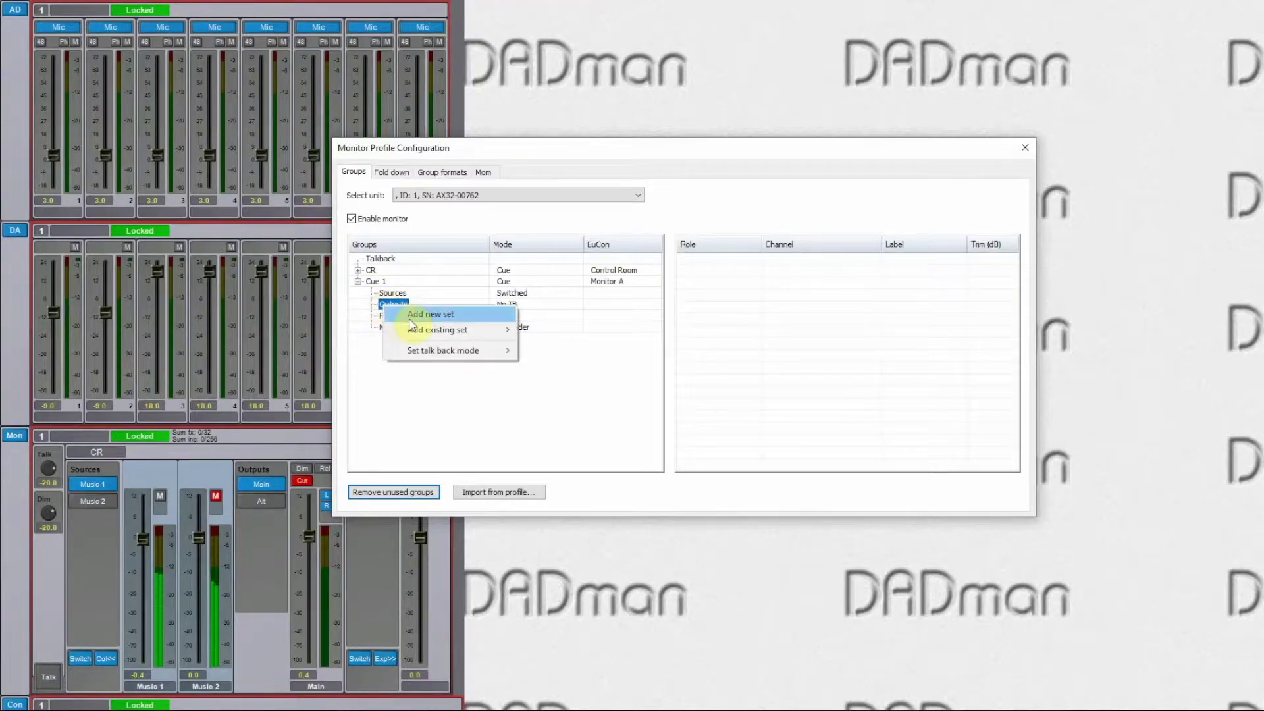
click(409, 317)
right_click(422, 316)
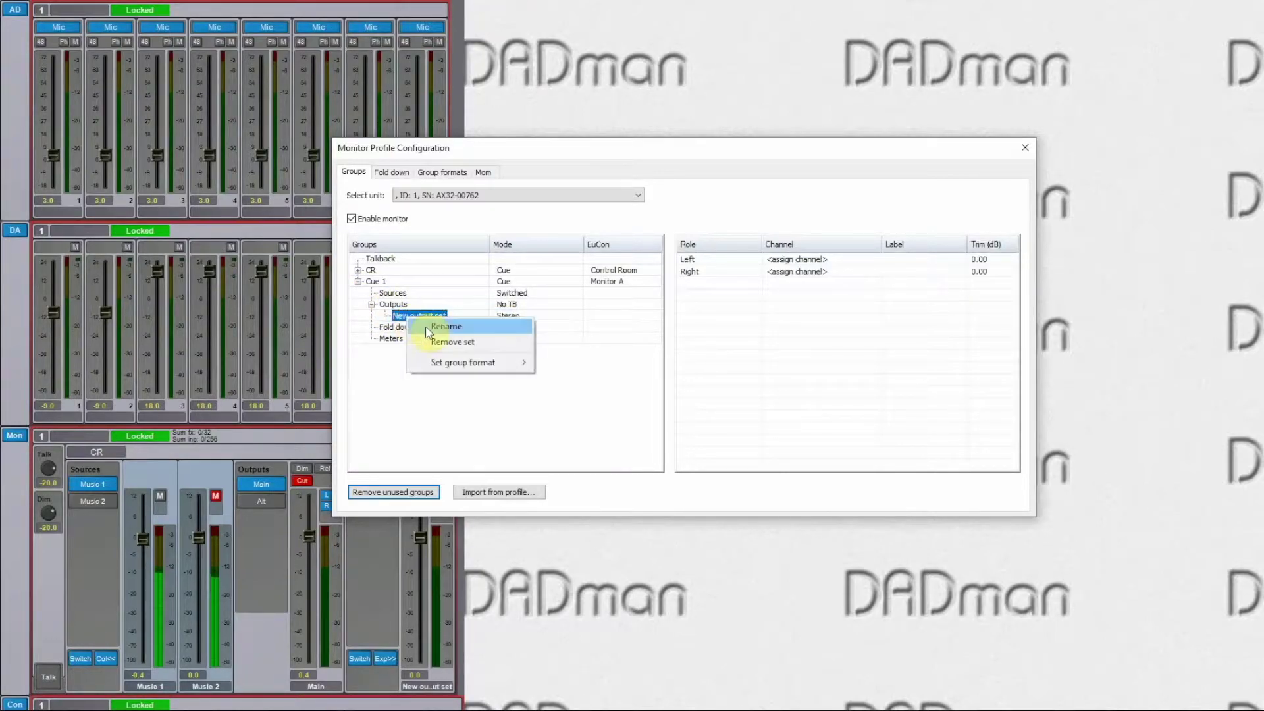
click(443, 326)
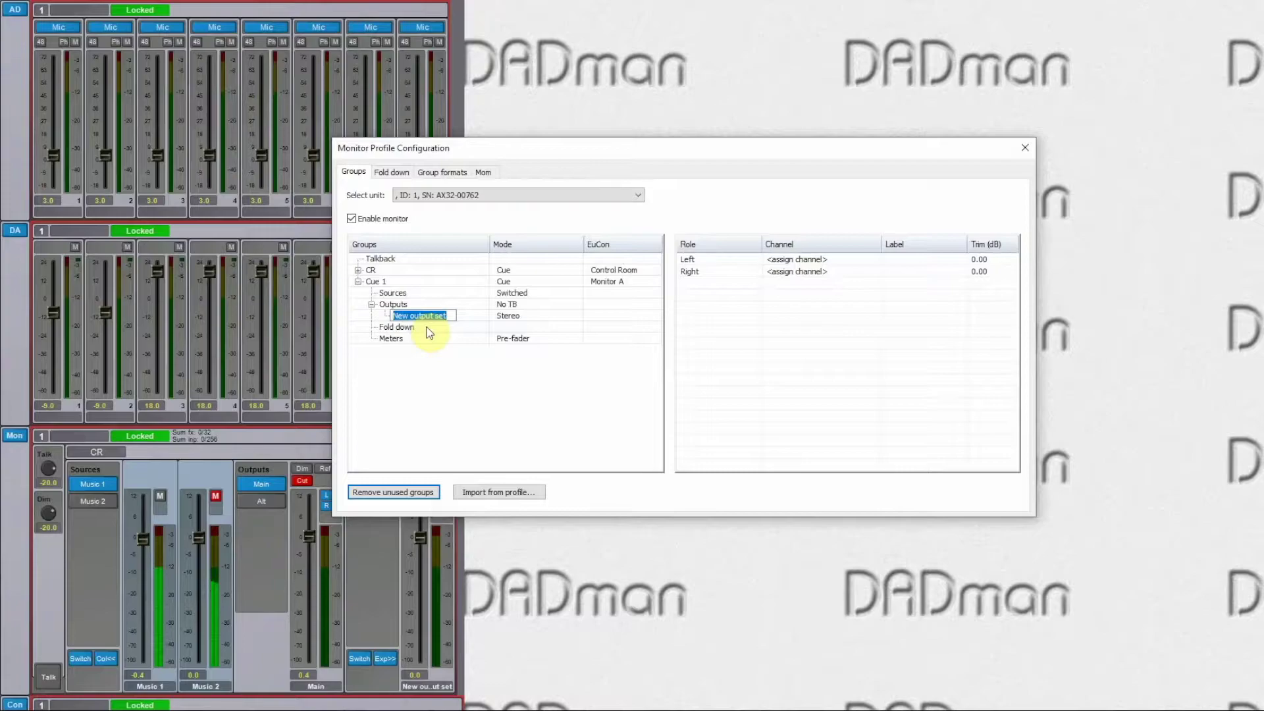
text(Cue 1)
key(Return)
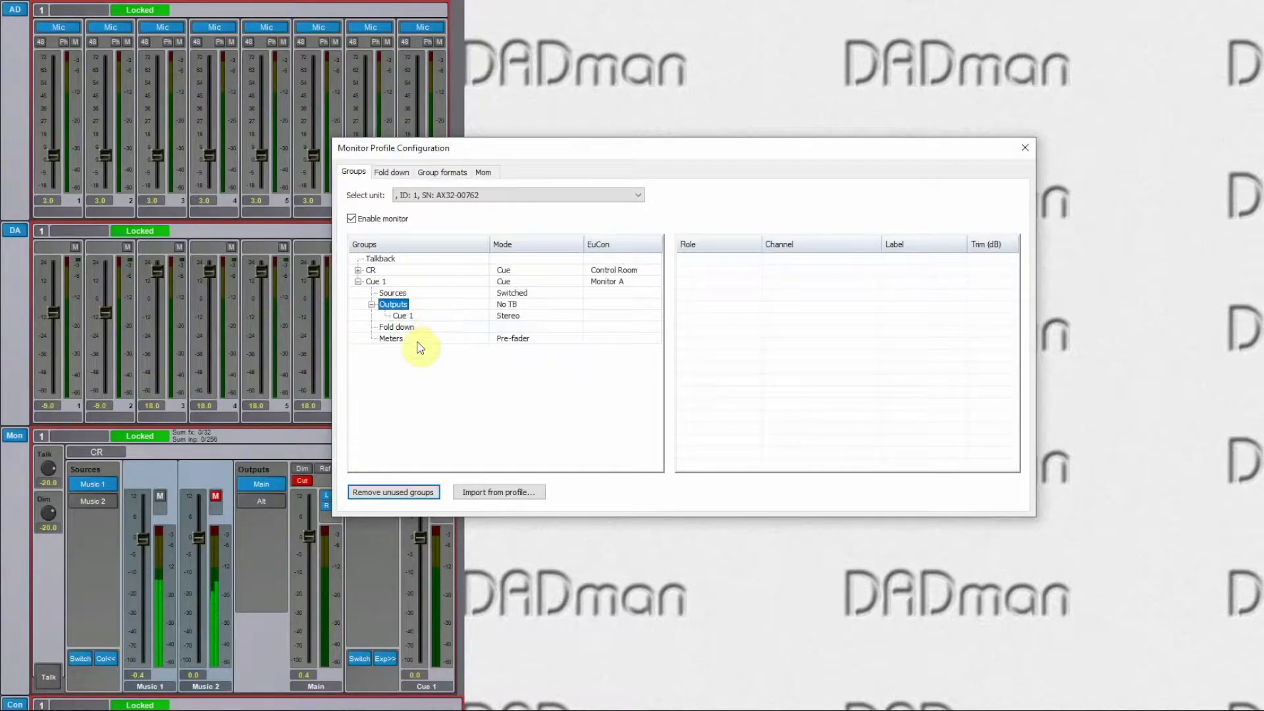
Assign Dante card 7 channels 1 and 2 to the left and right roles of the Cue 1 output set
click(402, 316)
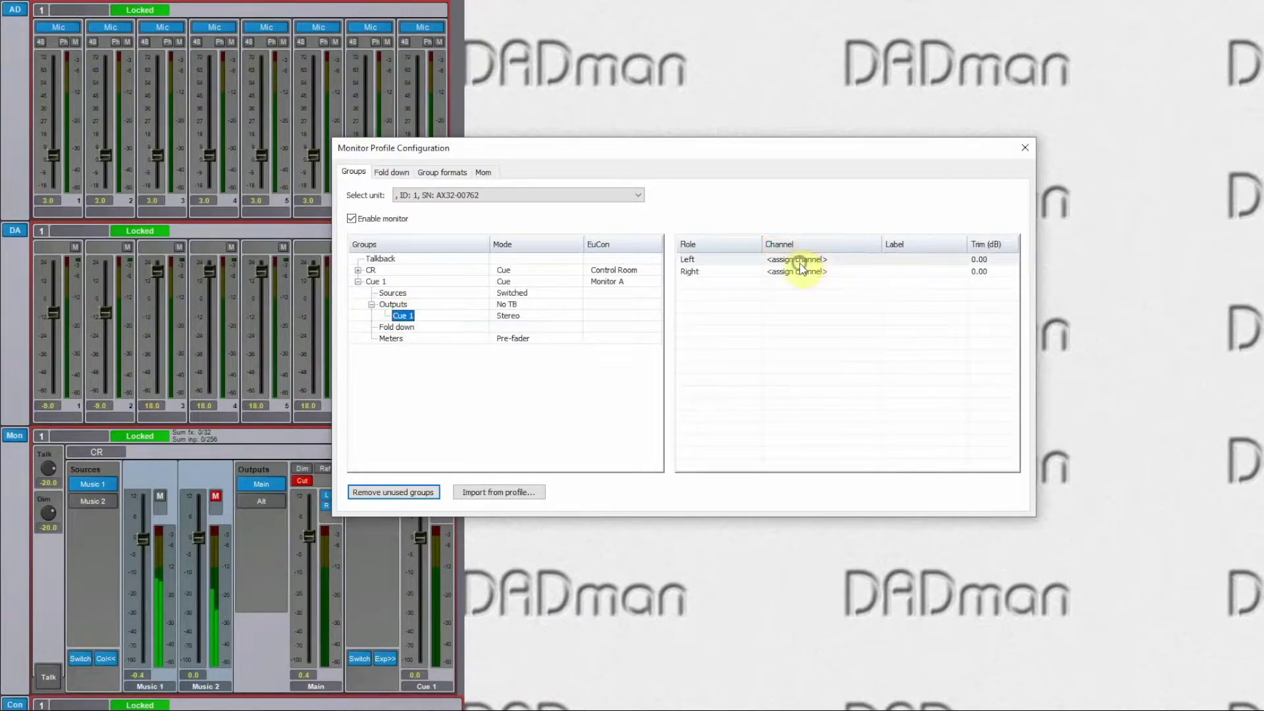
click(801, 263)
mouse_move(863, 336)
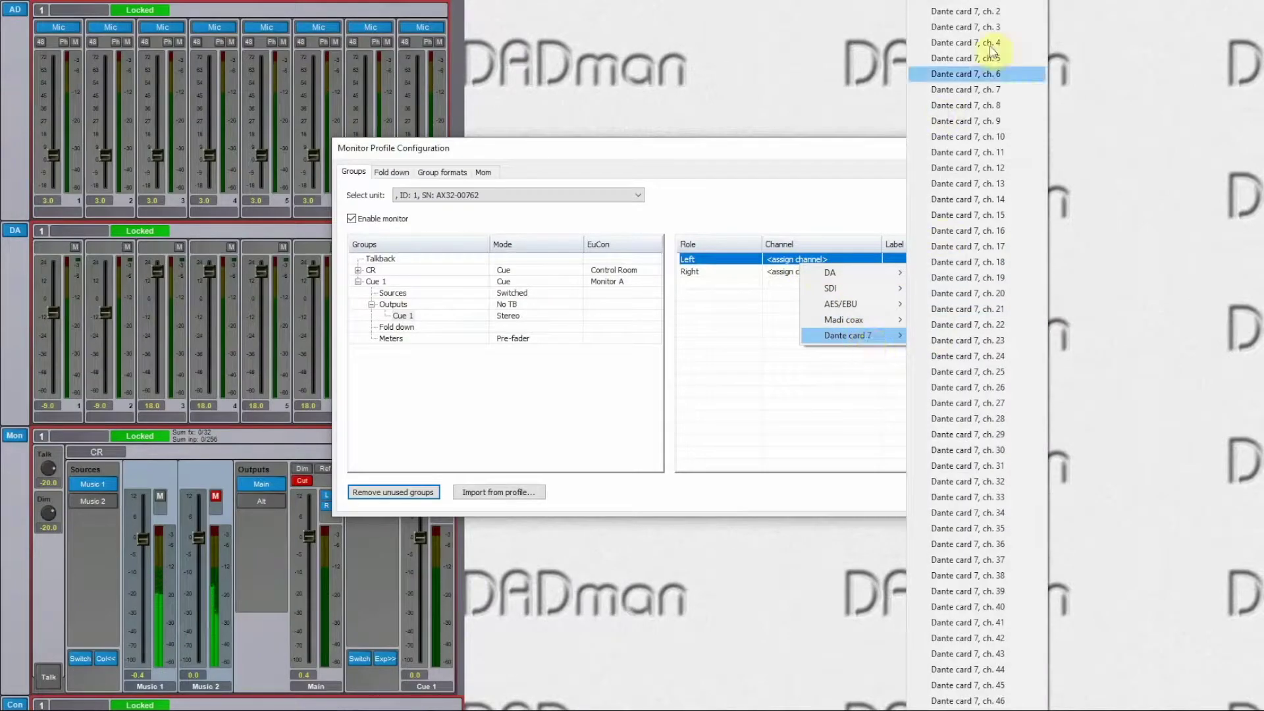
click(987, 6)
click(813, 275)
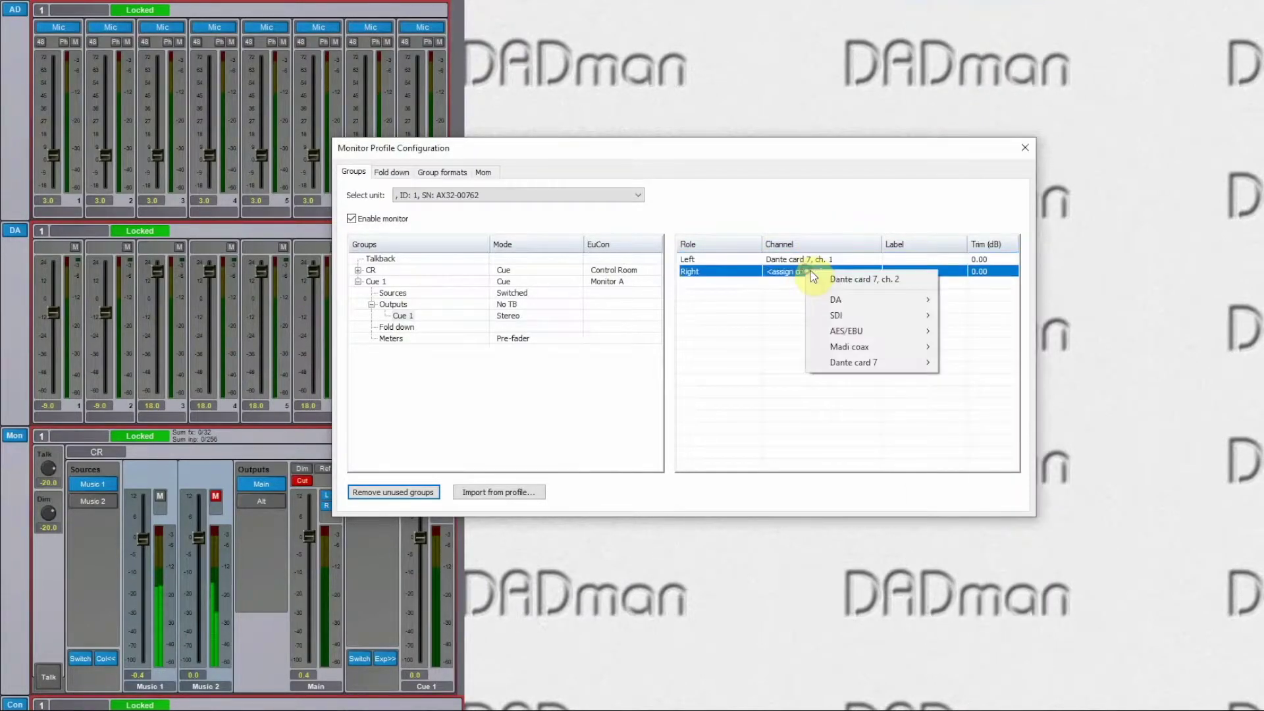
click(849, 279)
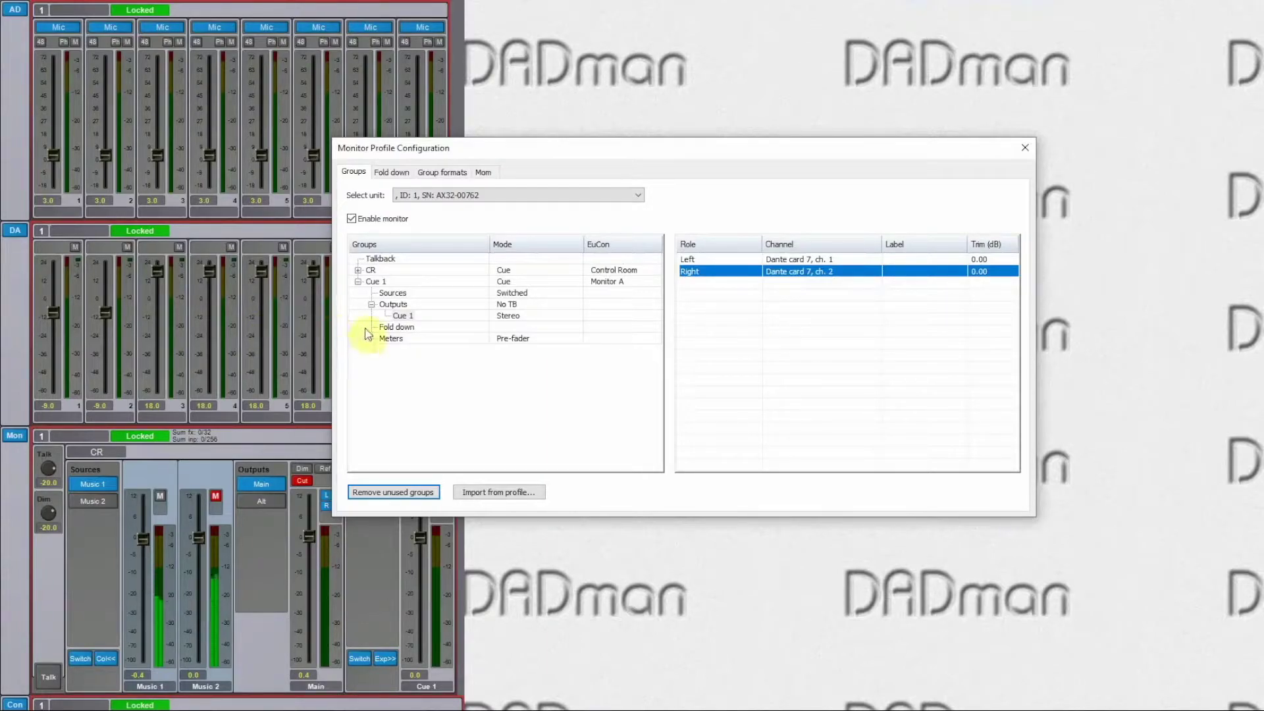
Add a new source to the Cue 1 monitor and set its group format to Mono
click(393, 294)
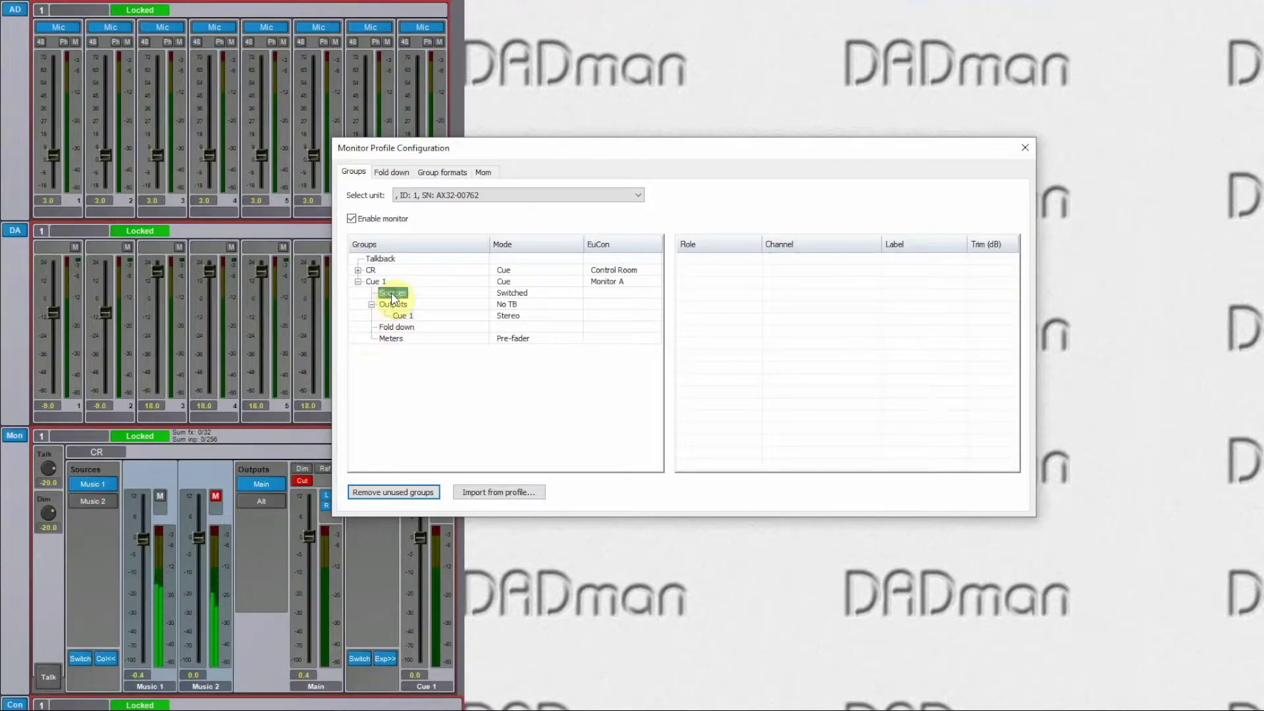
right_click(394, 297)
click(421, 305)
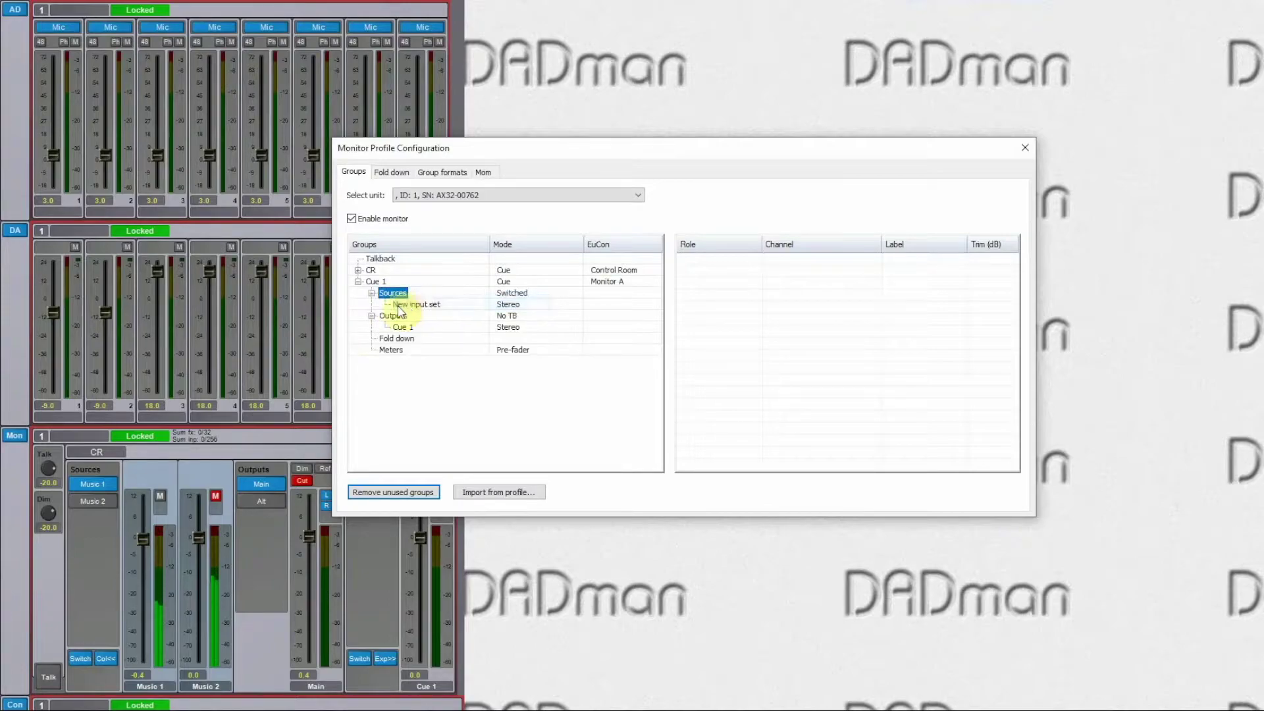
click(400, 307)
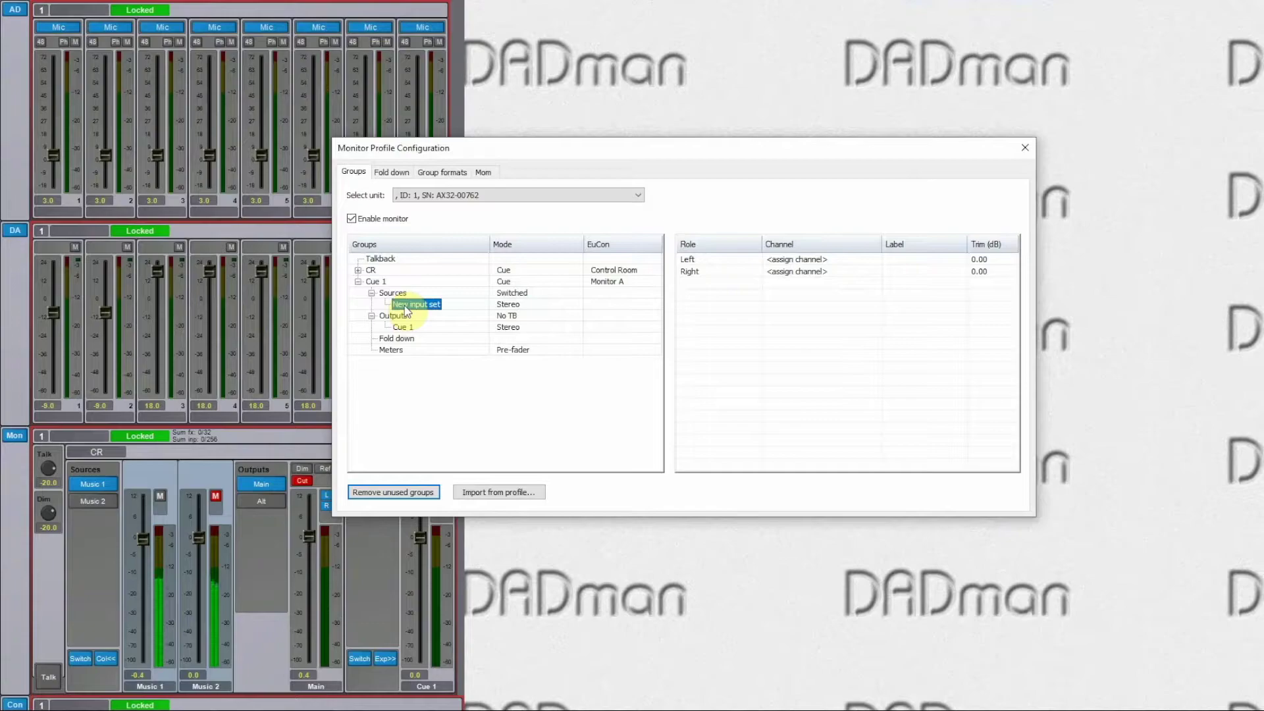
right_click(406, 308)
mouse_move(442, 349)
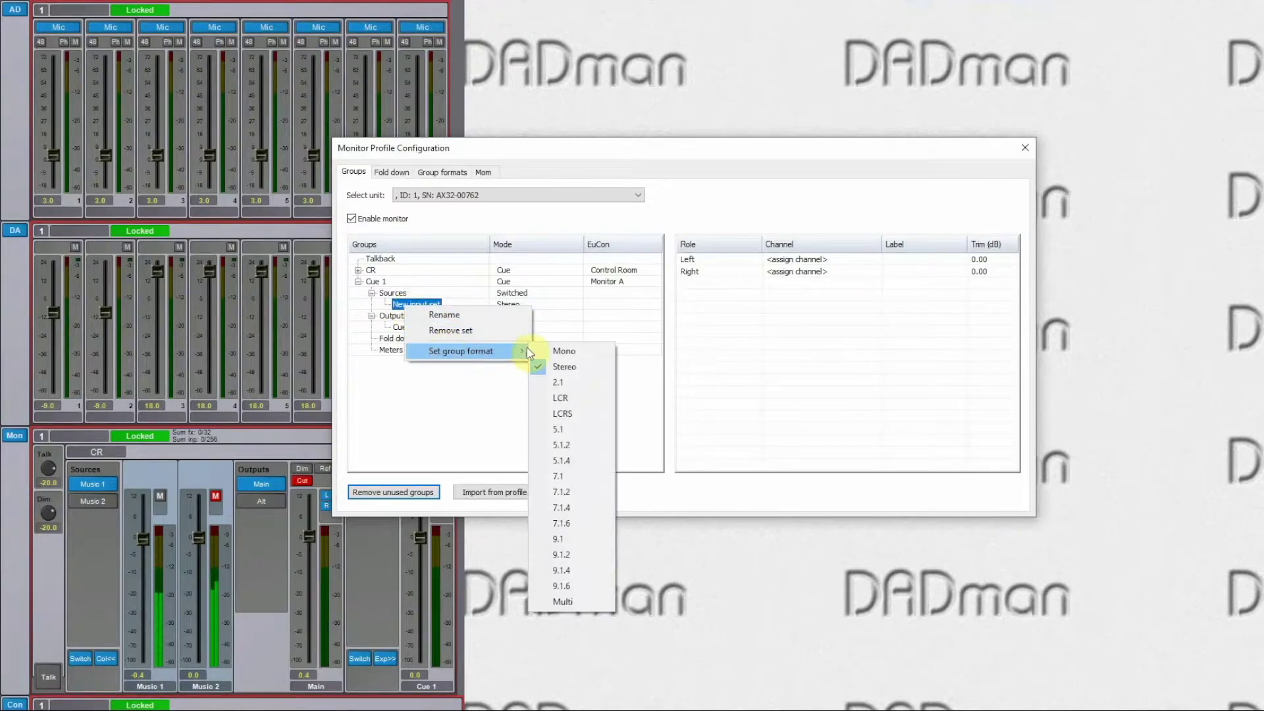
click(564, 353)
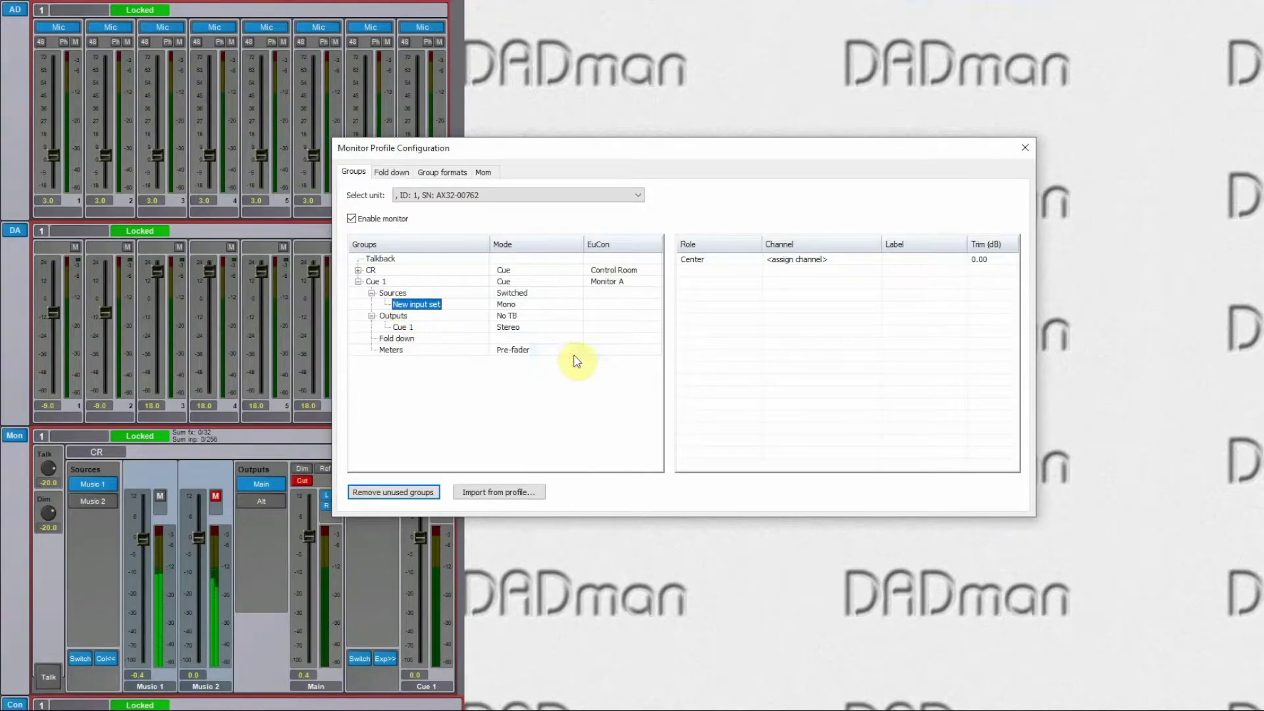
Assign AD channel 1 to the new mono source's center role and rename the source Mic 1
click(815, 261)
mouse_move(866, 271)
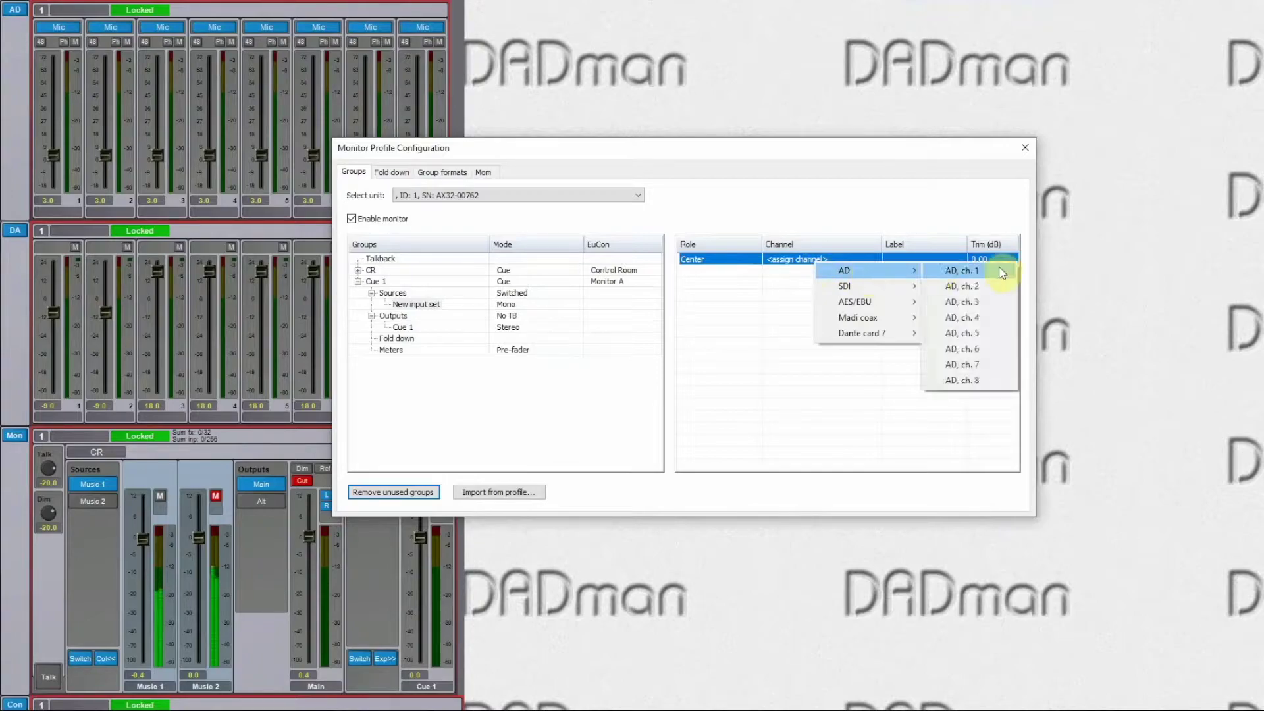
click(987, 273)
right_click(427, 305)
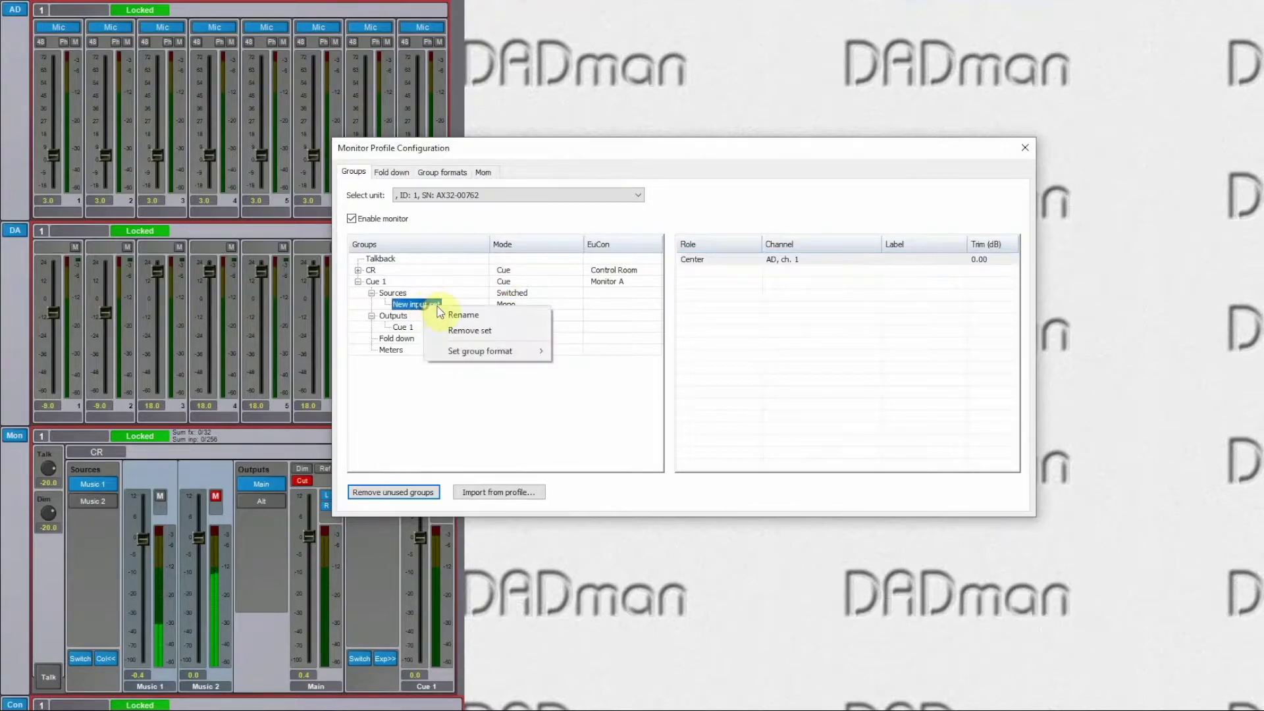
click(442, 314)
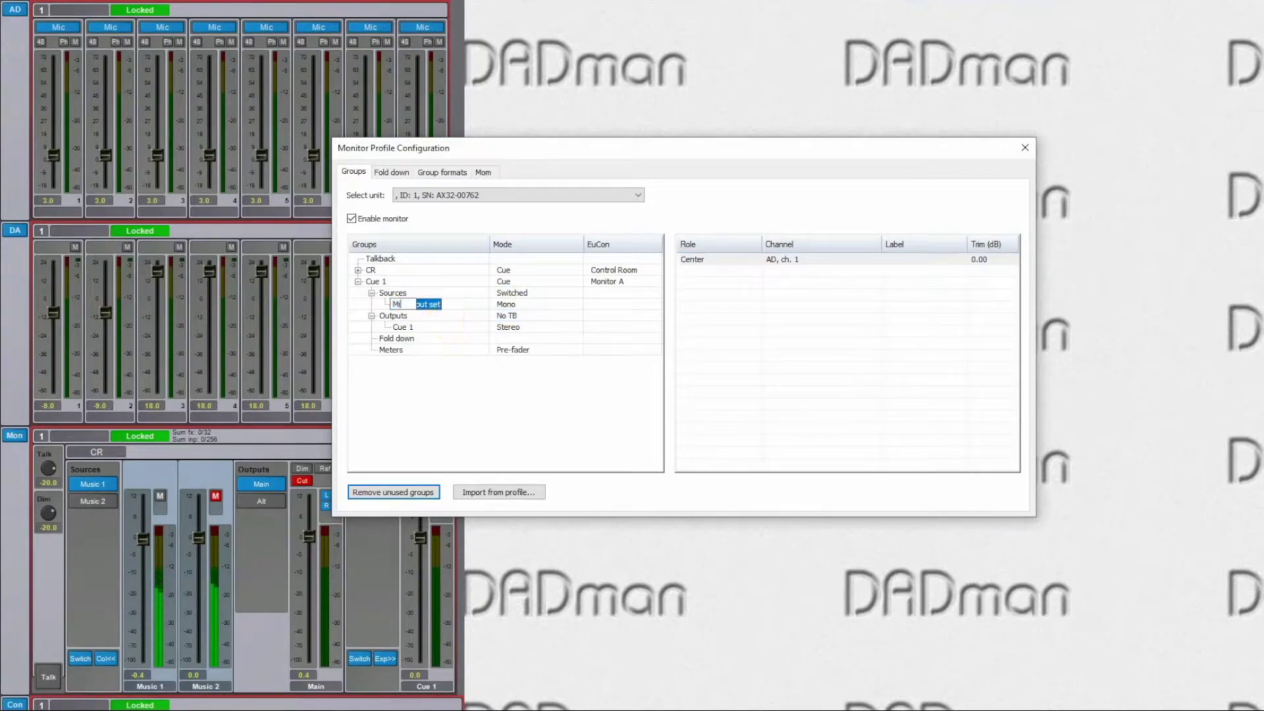
text(Mic 1)
key(Return)
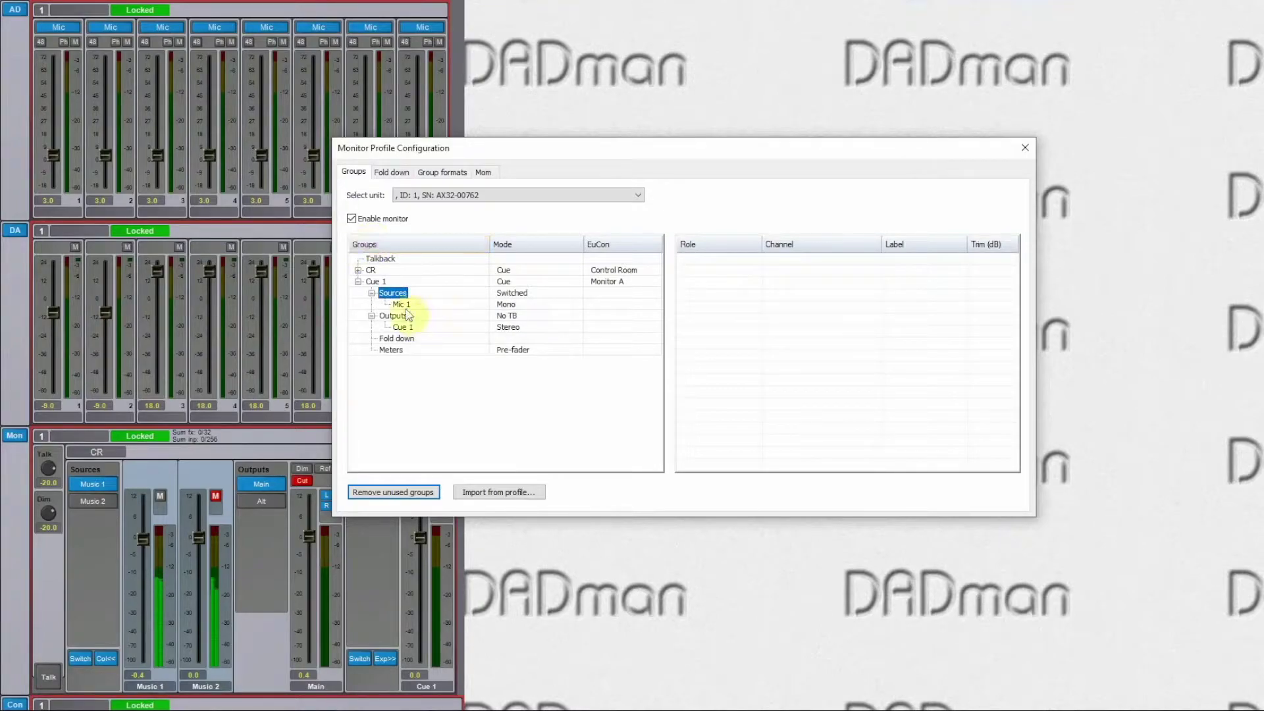
Add the existing source Music 1 to the Cue 1 monitor's sources
right_click(396, 293)
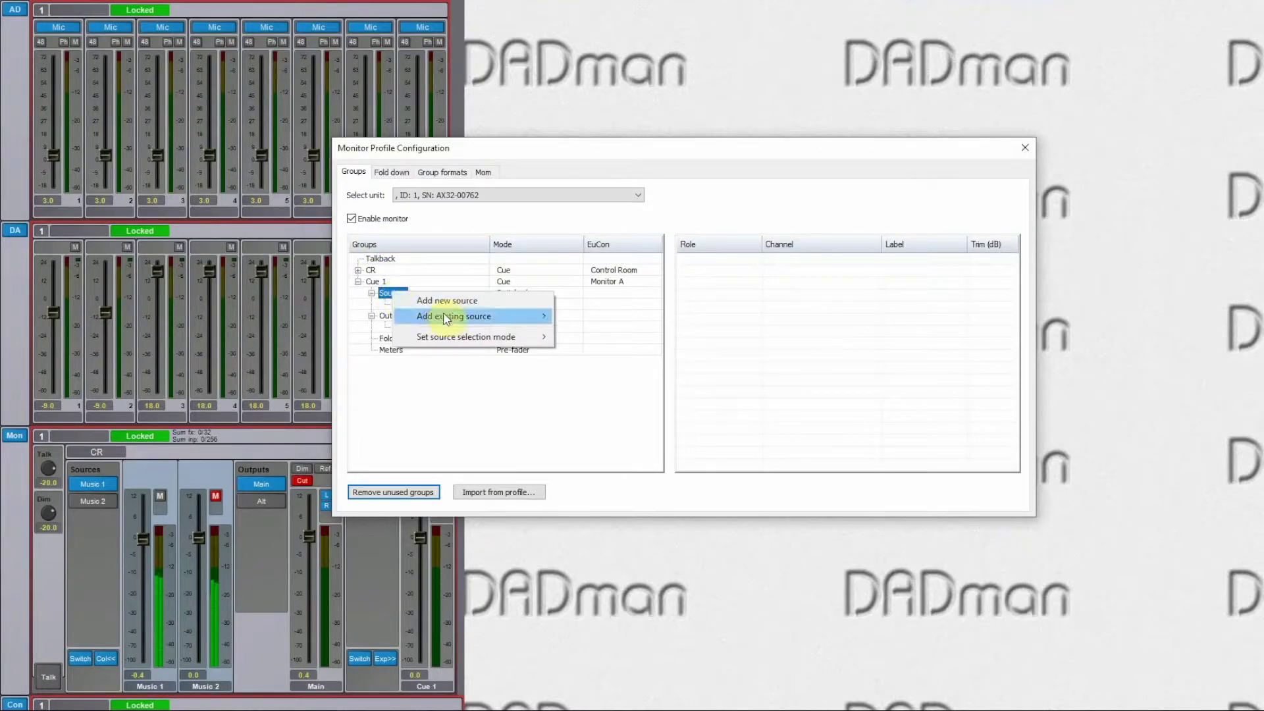
mouse_move(474, 317)
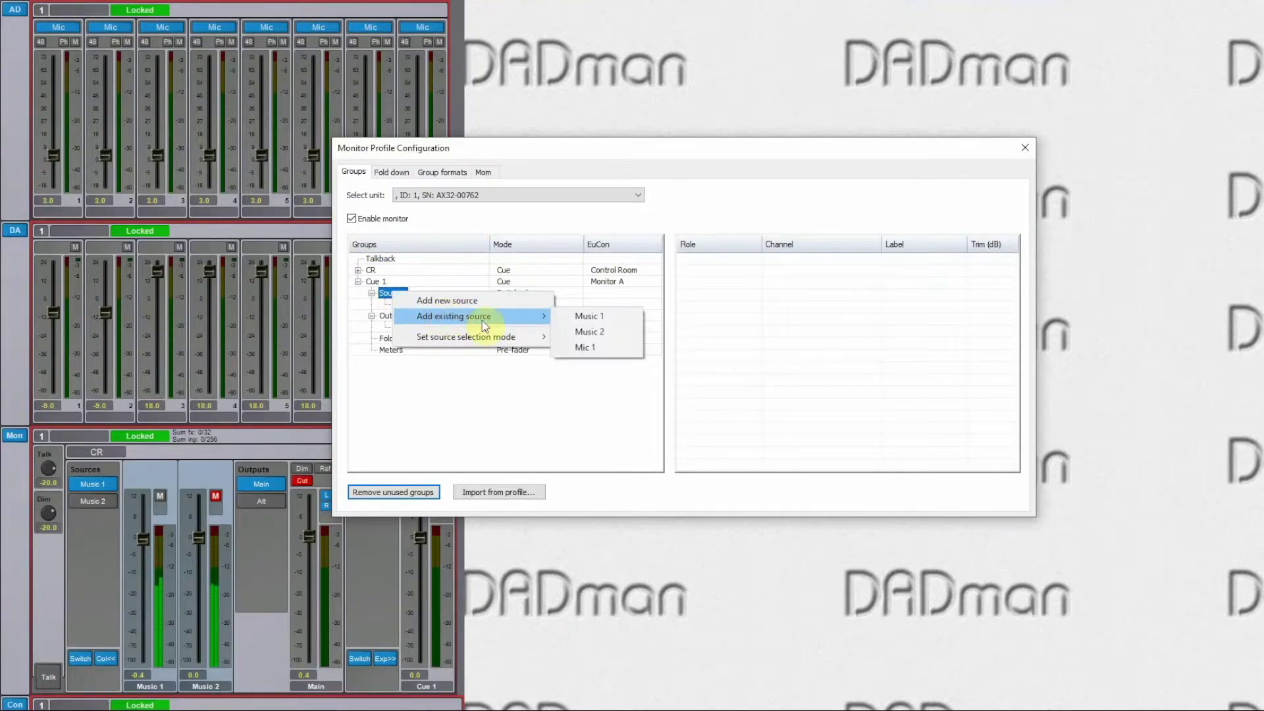
click(584, 319)
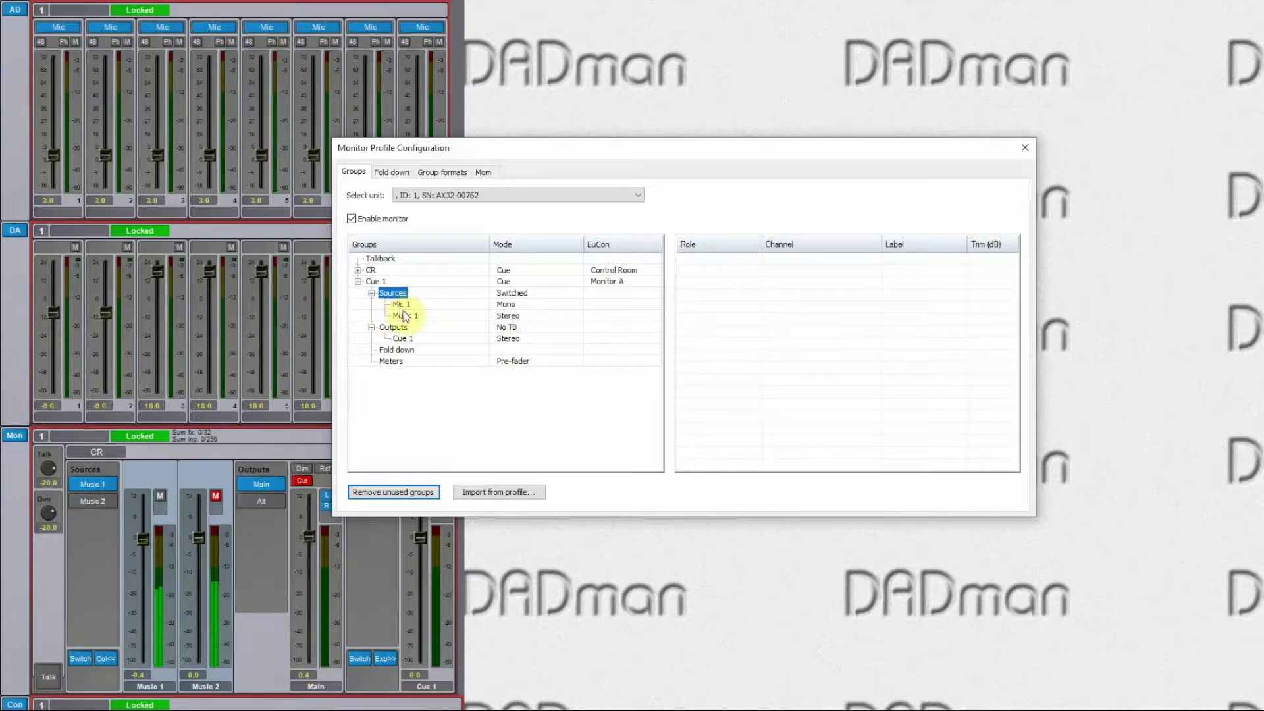
Add AD channel 8 as the input channel of the Talkback group
click(379, 260)
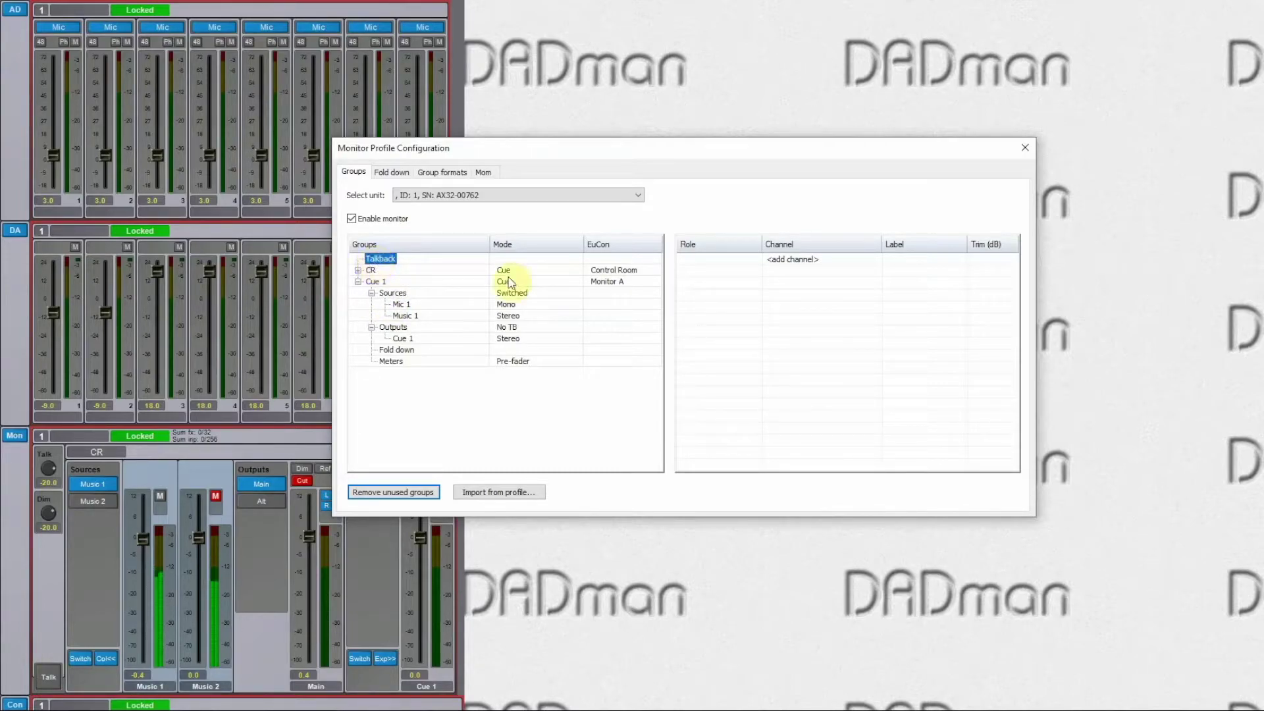
click(781, 263)
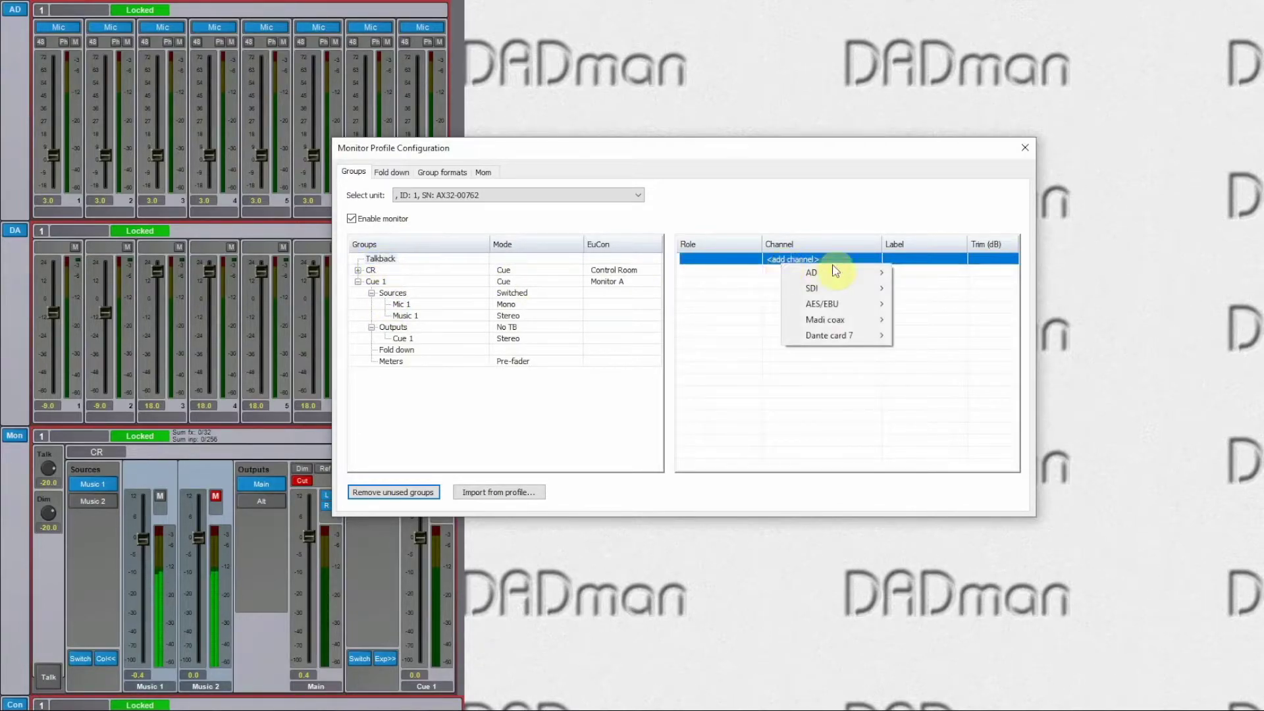
mouse_move(842, 270)
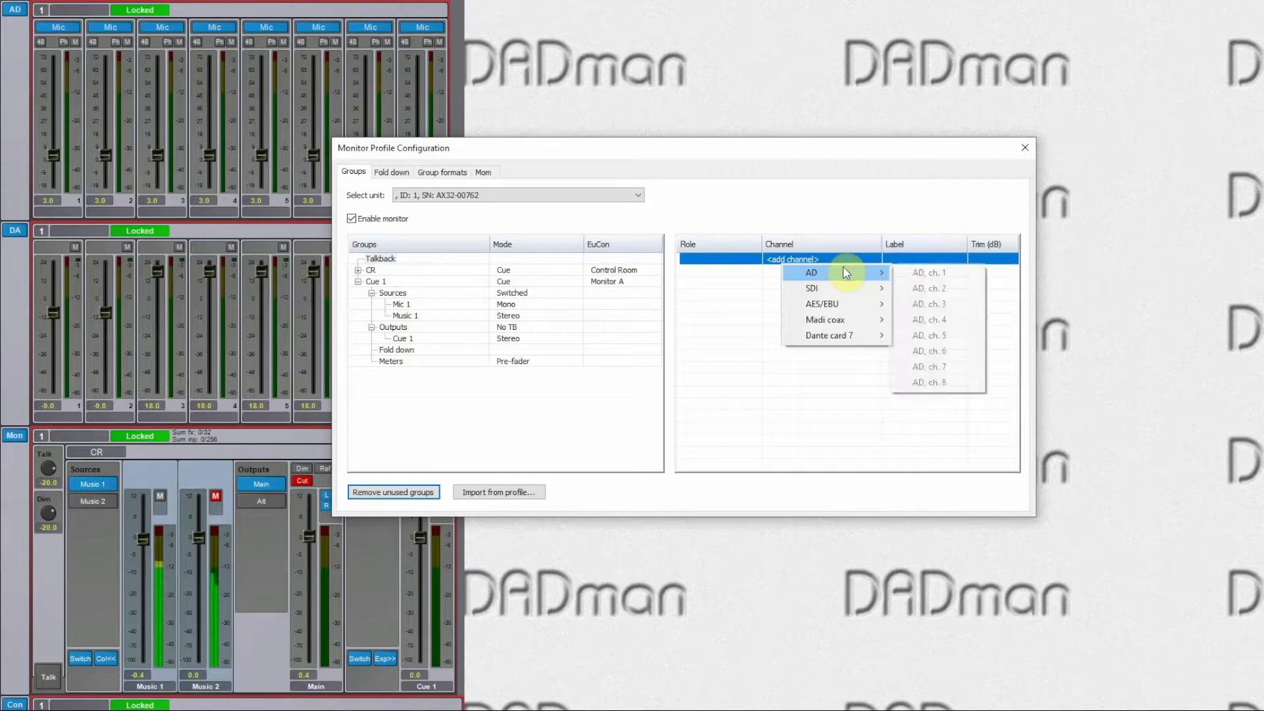
click(911, 381)
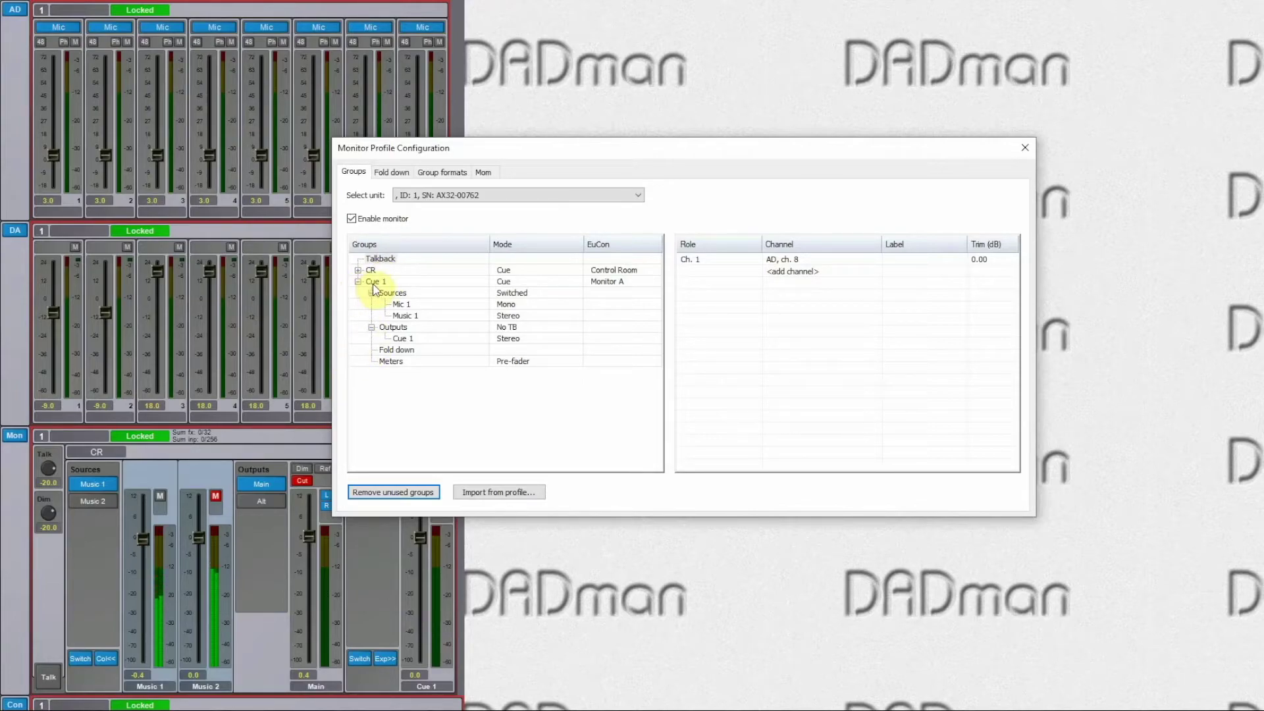
Set the talkback mode of the Cue 1 monitor's outputs to TB, Cut
click(392, 330)
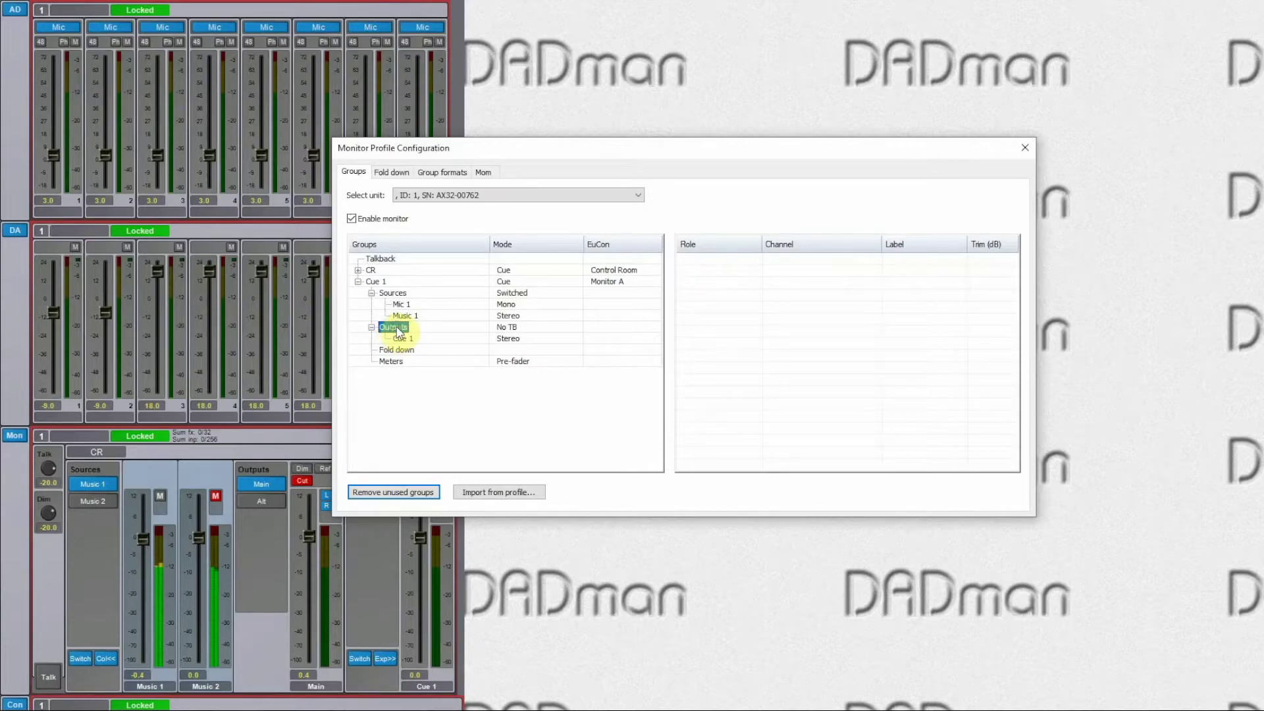
right_click(399, 331)
mouse_move(464, 373)
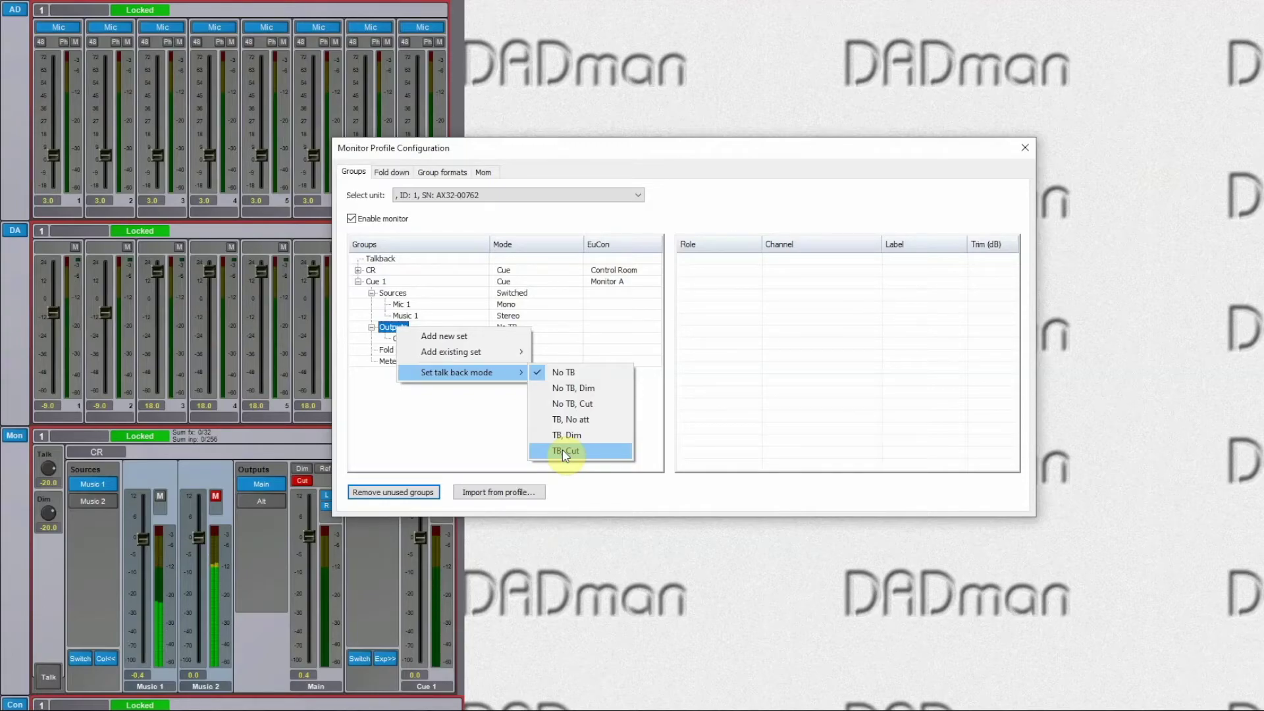
click(562, 449)
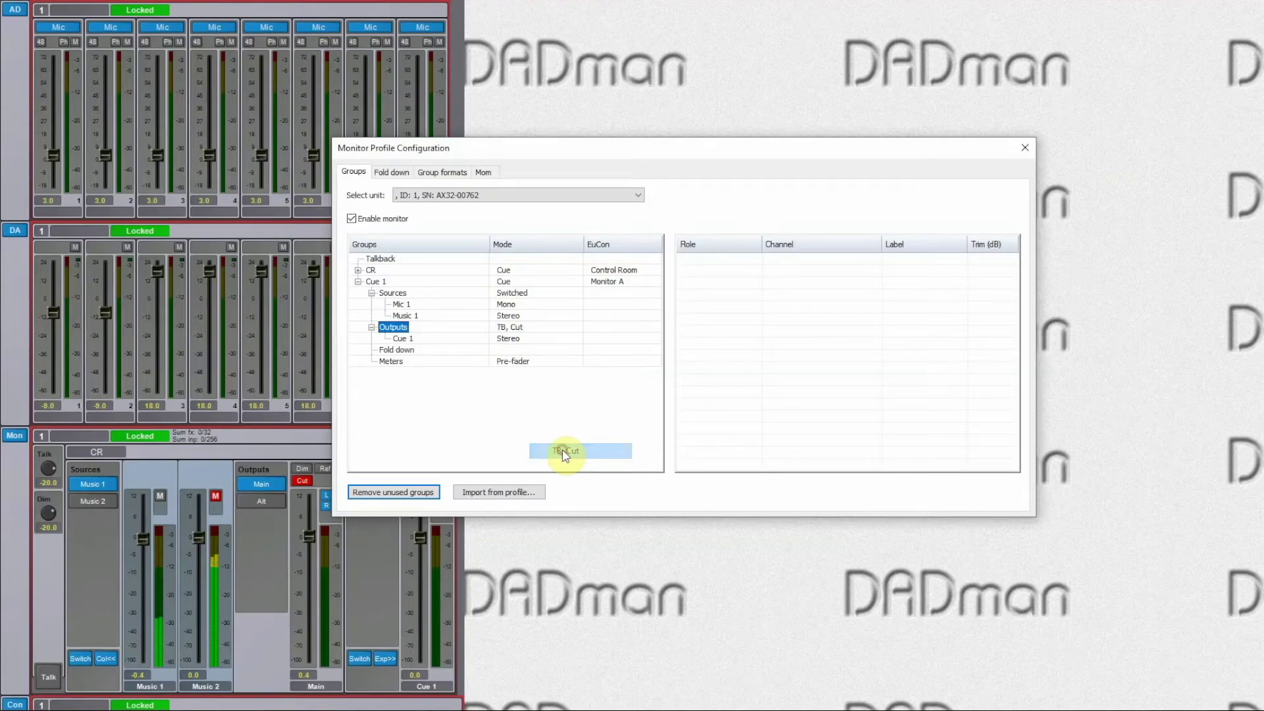
Set the talkback mode of the CR monitor's outputs to No TB, Dim
click(356, 271)
double_click(393, 293)
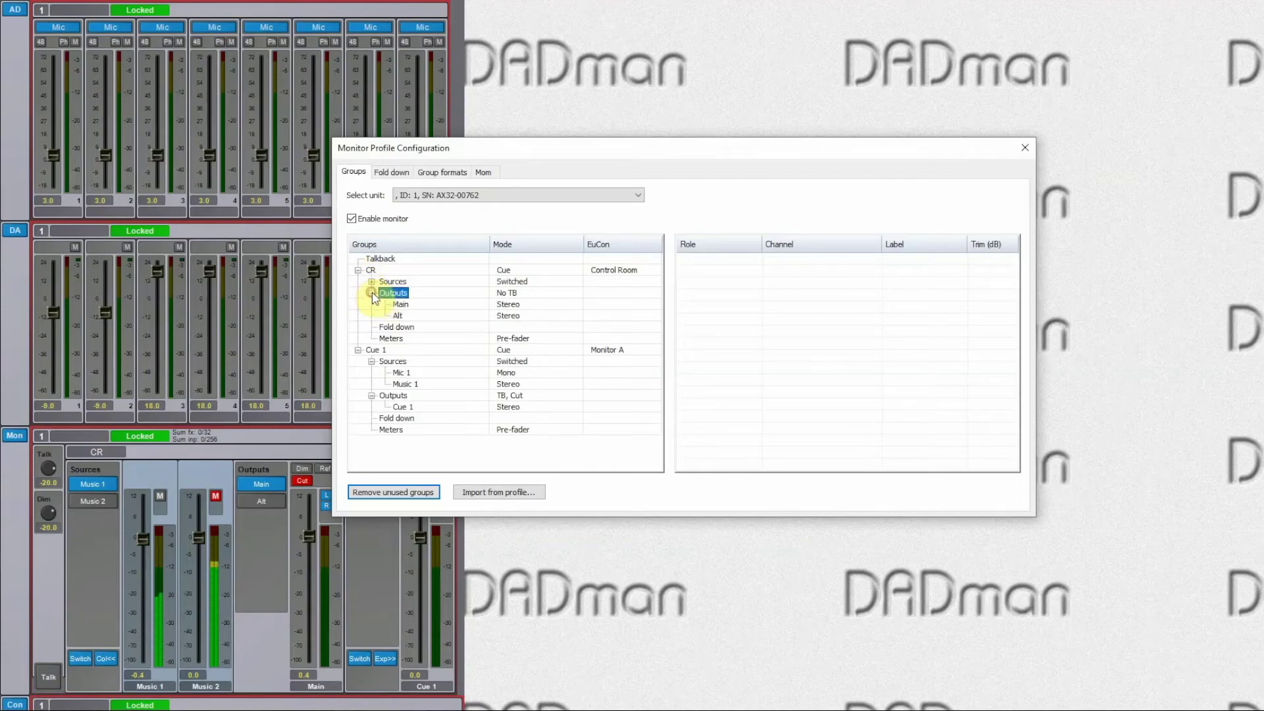
right_click(395, 297)
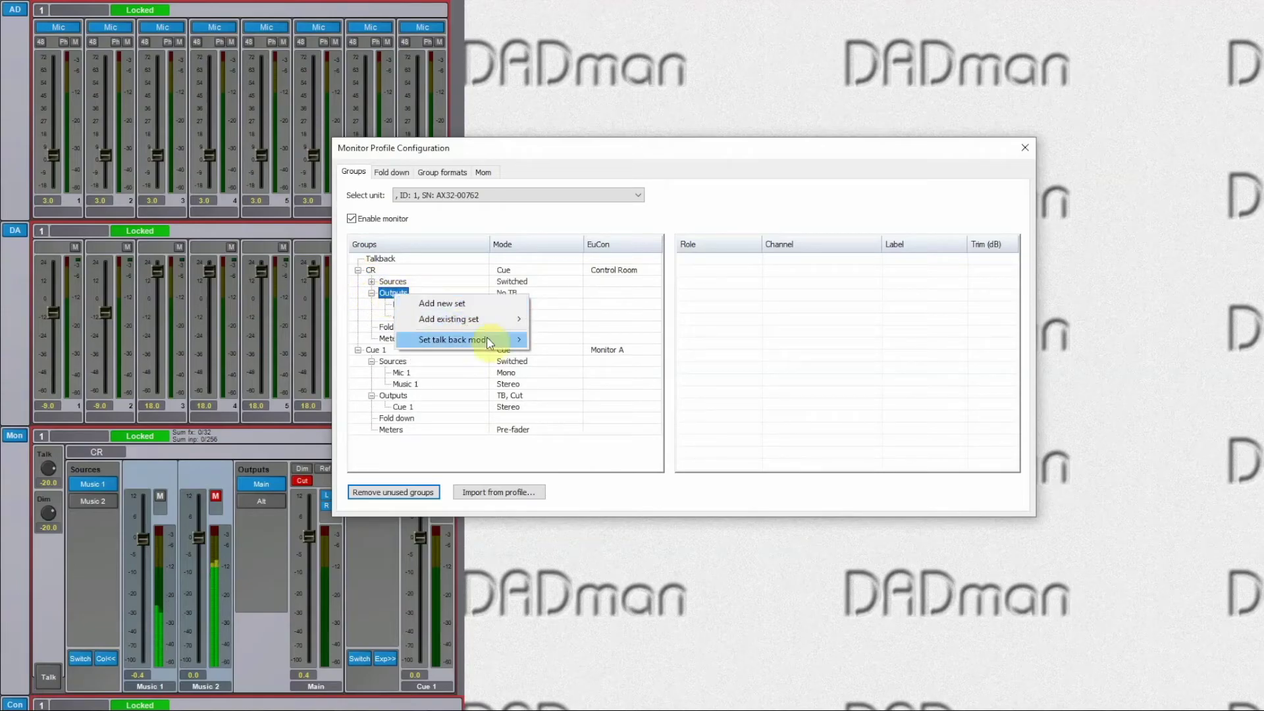
mouse_move(491, 343)
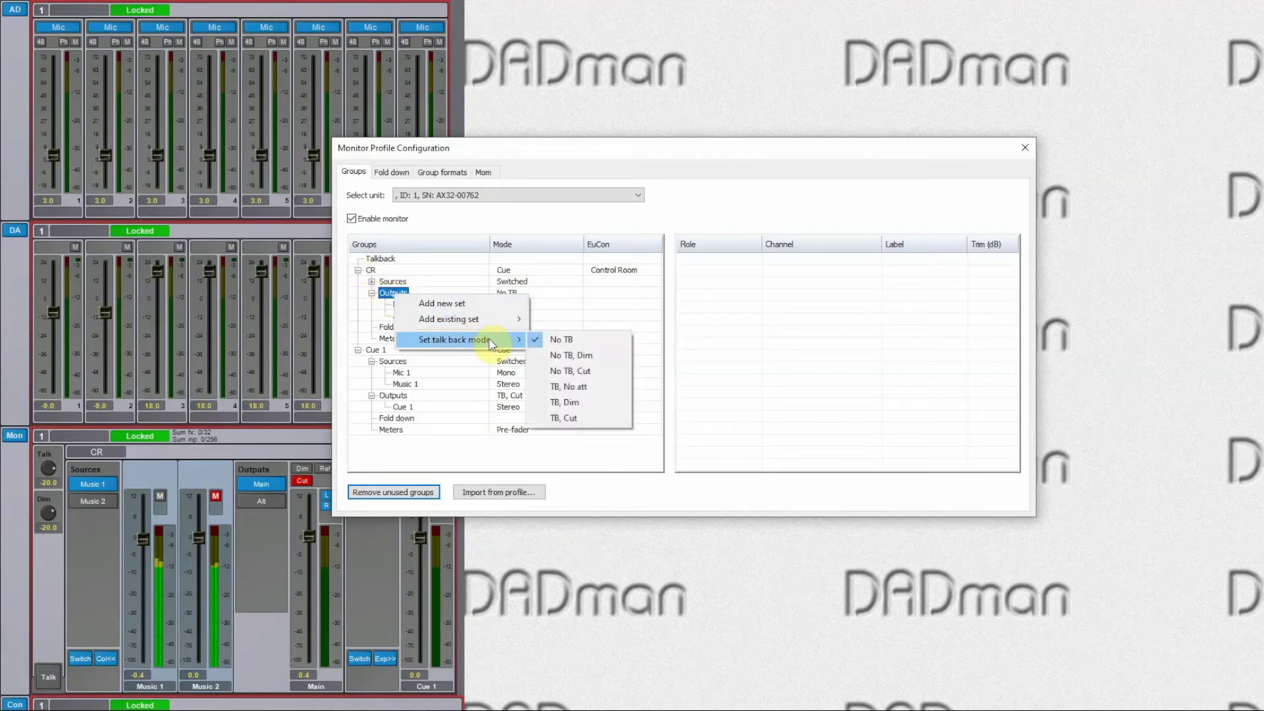
click(563, 360)
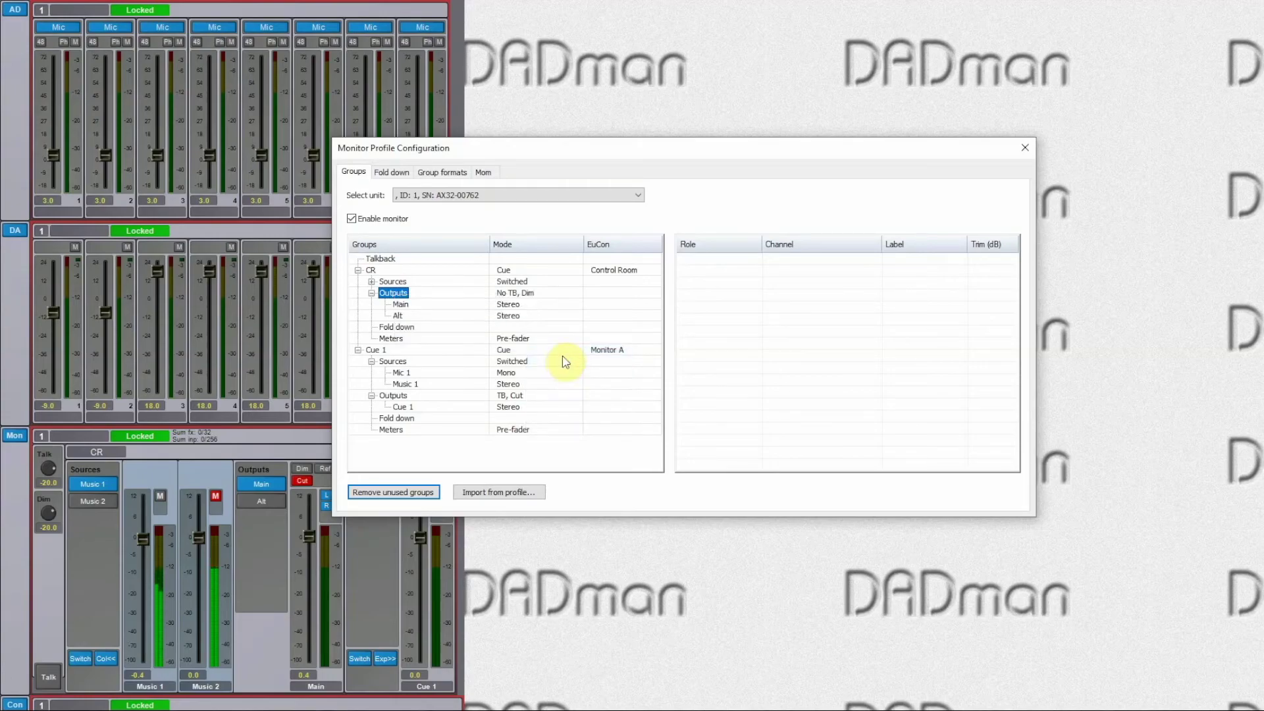